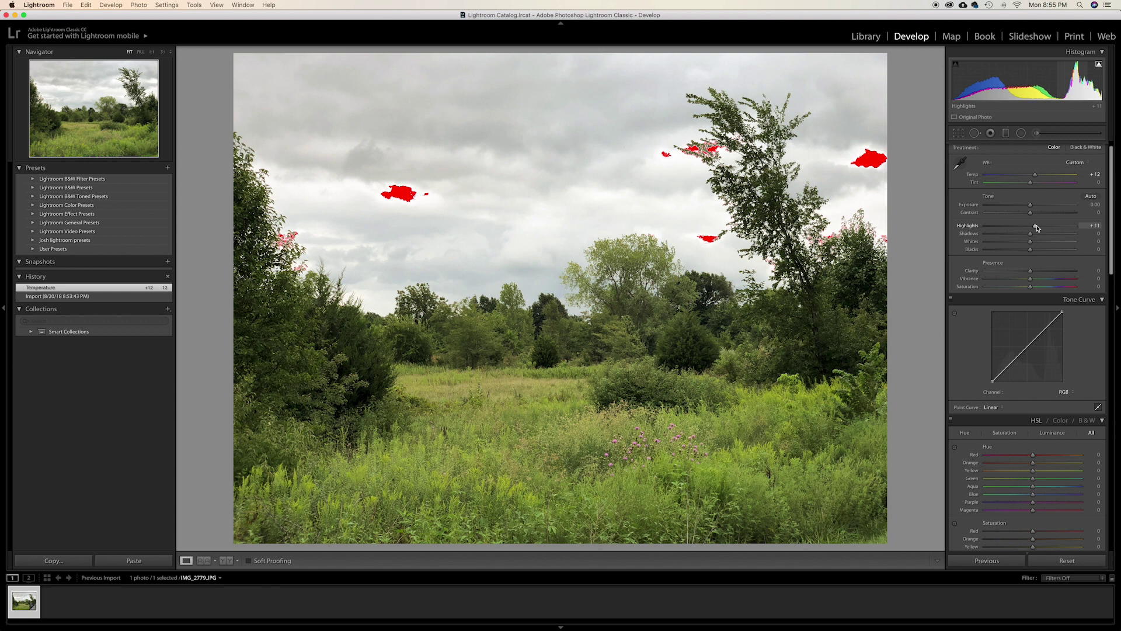
- Set Highlights to +11, Shadows to +29, Whites to +10, Blacks to −19, Clarity to −22, Vibrance to −15 and Saturation to −10
{"action": "left_click_drag", "start_coordinate": [1037, 228], "coordinate": [1044, 237]}
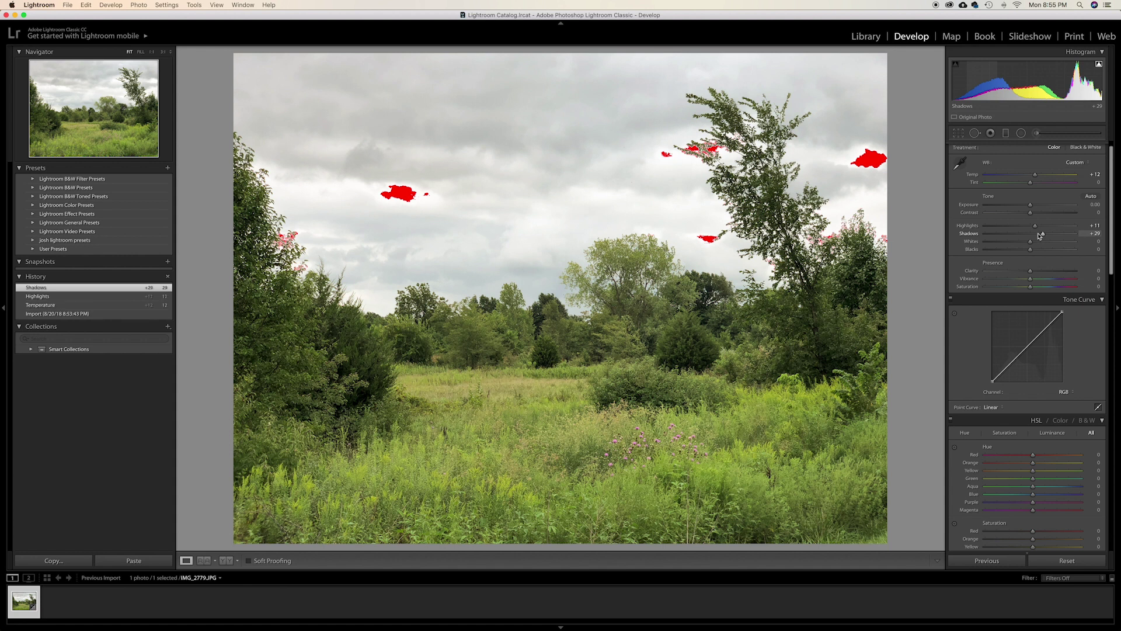
{"action": "left_click_drag", "start_coordinate": [1030, 244], "coordinate": [1024, 282]}
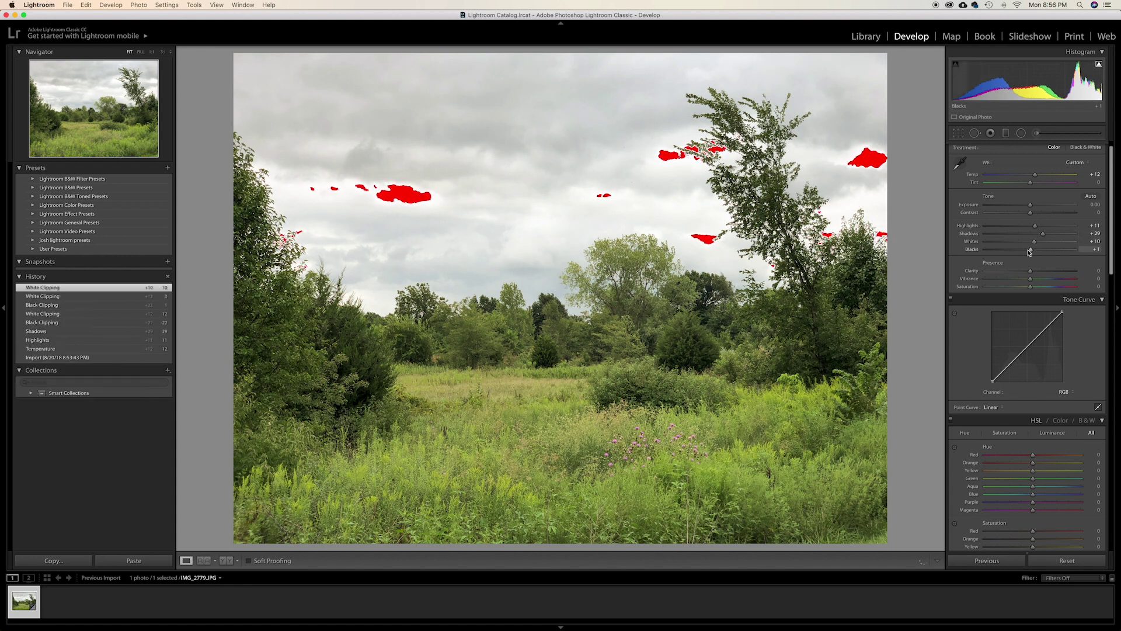
{"action": "left_click_drag", "start_coordinate": [1029, 287], "coordinate": [1026, 289]}
- Shape a gentle S-curve on the RGB tone curve with shadow, midtone and highlight points, and raise Shadows to +46
{"action": "left_click", "coordinate": [1044, 330]}
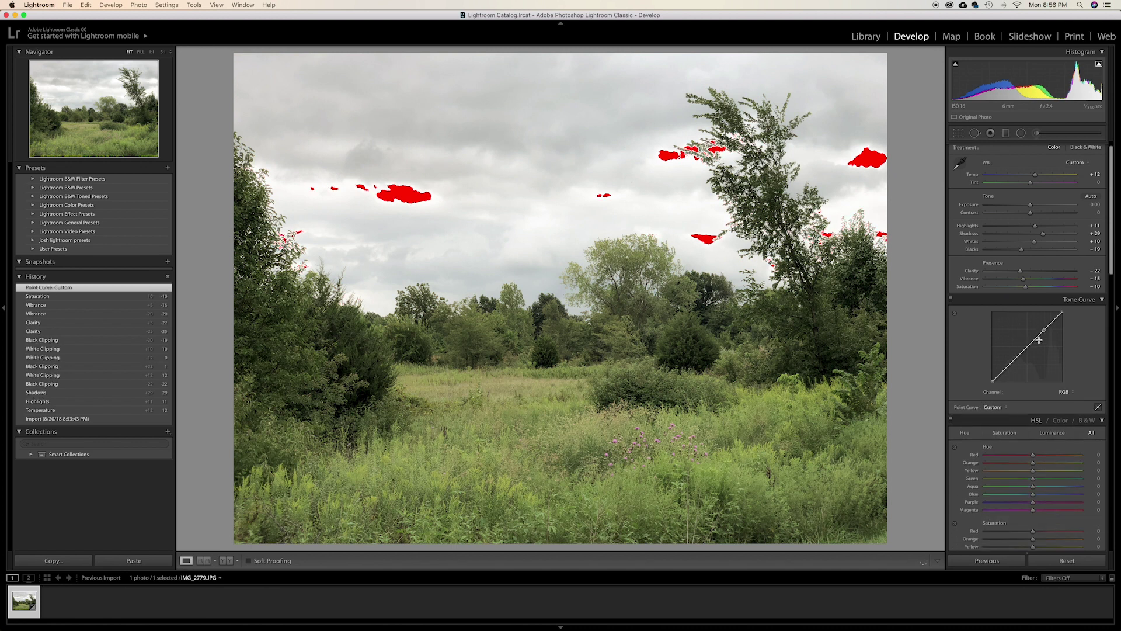
{"action": "left_click", "coordinate": [1009, 365]}
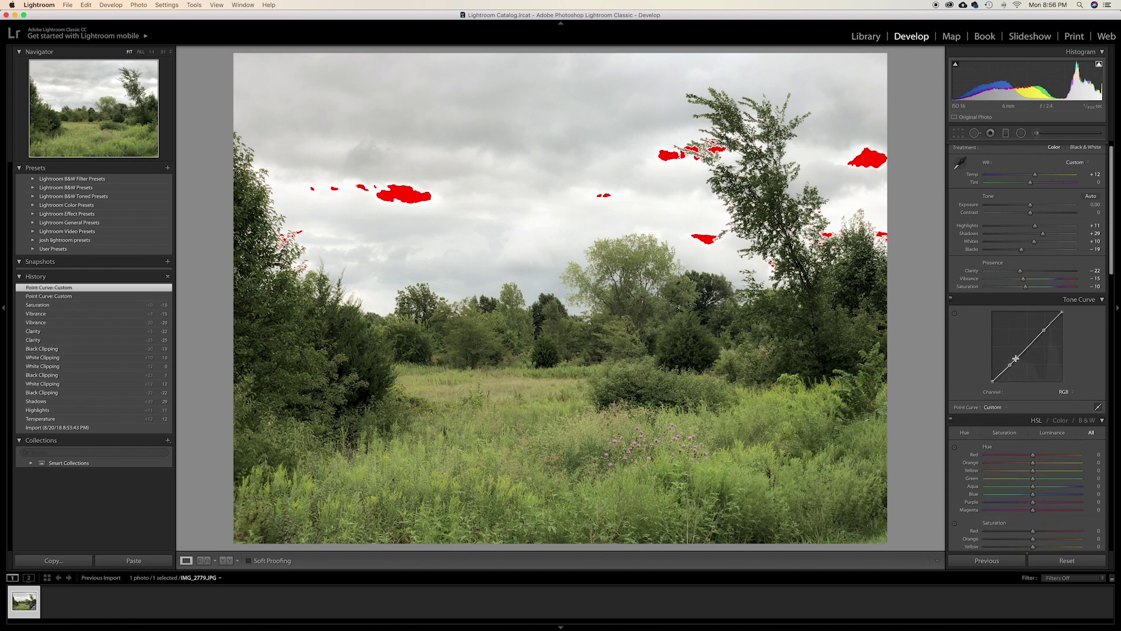
{"action": "left_click", "coordinate": [1029, 347]}
{"action": "left_click_drag", "start_coordinate": [1042, 331], "coordinate": [1044, 329]}
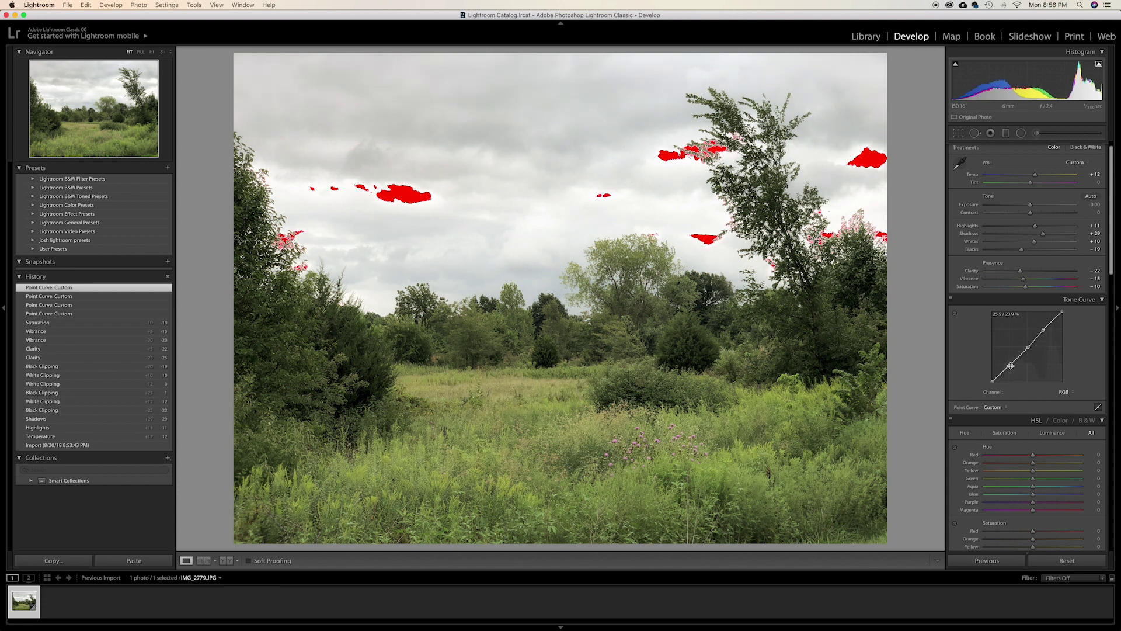
{"action": "left_click_drag", "start_coordinate": [1010, 366], "coordinate": [1013, 369]}
{"action": "left_click_drag", "start_coordinate": [1044, 234], "coordinate": [1052, 236]}
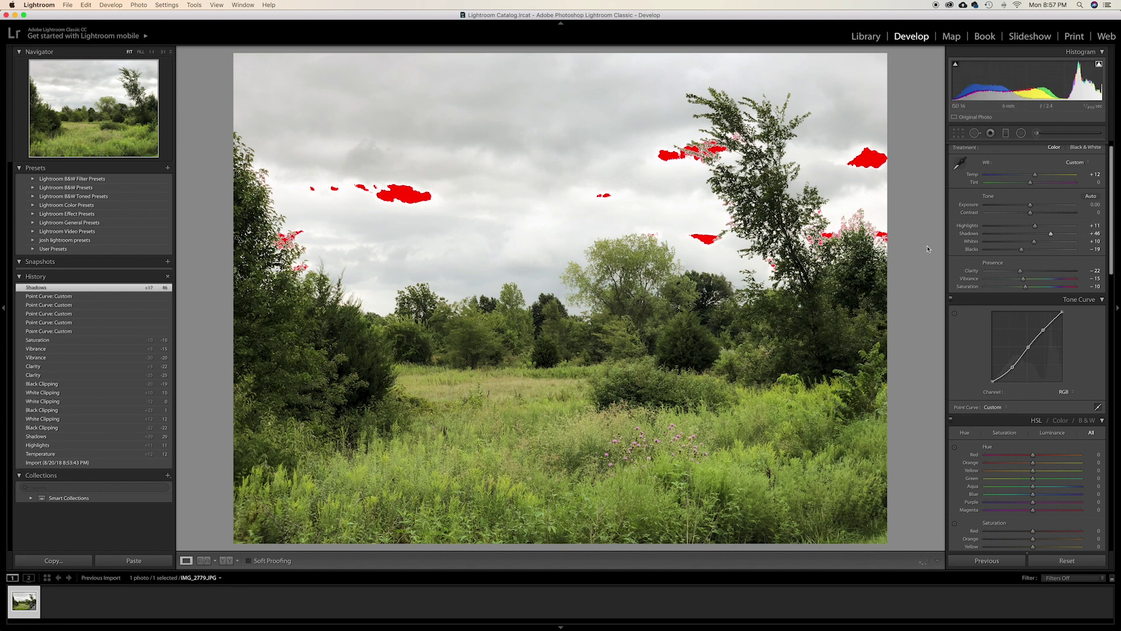
- Fade the tone curve's ends by lifting the black endpoint and lowering the white endpoint, with an extra point near each
{"action": "left_click", "coordinate": [708, 362]}
{"action": "left_click_drag", "start_coordinate": [709, 364], "coordinate": [909, 301]}
{"action": "mouse_move", "coordinate": [1002, 377]}
{"action": "left_mouse_down"}
{"action": "mouse_move", "coordinate": [993, 375]}
{"action": "mouse_move", "coordinate": [1002, 376]}
{"action": "left_mouse_up"}
{"action": "left_click_drag", "start_coordinate": [1055, 321], "coordinate": [1067, 317]}
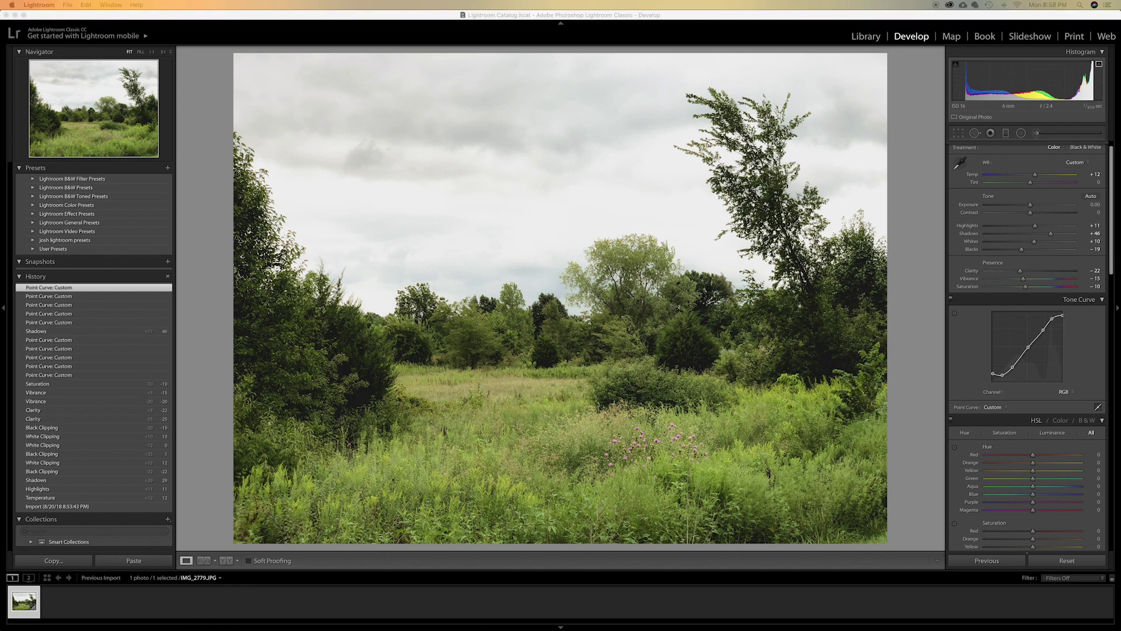
- Fine-tune the tone curve by raising the upper point slightly and adjusting the midtone and lower shadow points
{"action": "left_click_drag", "start_coordinate": [1043, 331], "coordinate": [1042, 329]}
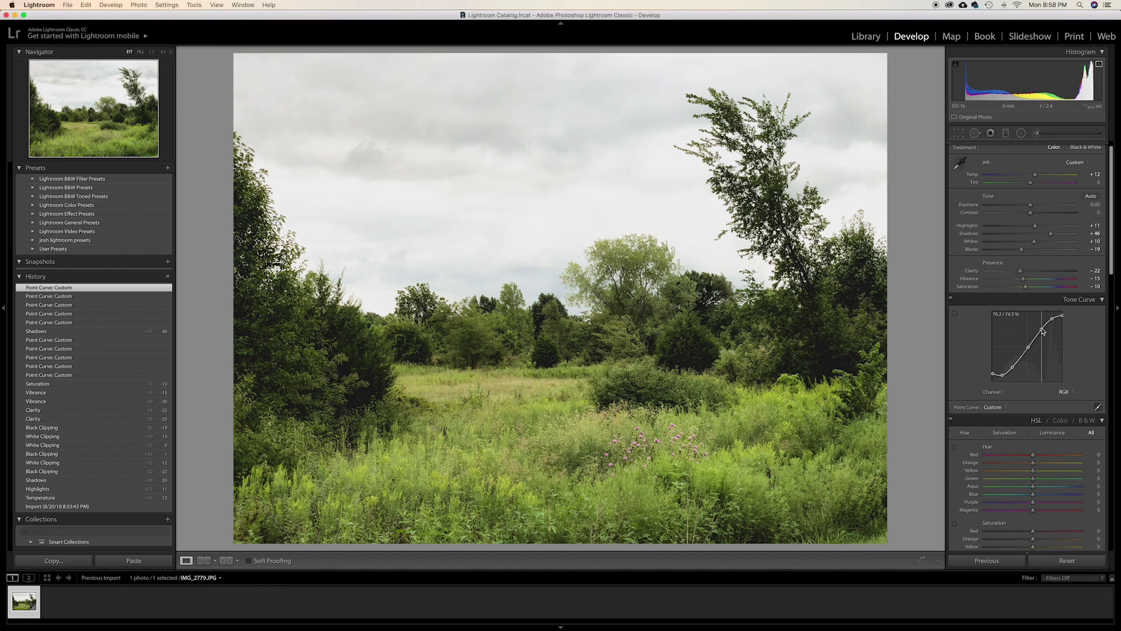
{"action": "left_click_drag", "start_coordinate": [1042, 331], "coordinate": [1042, 330]}
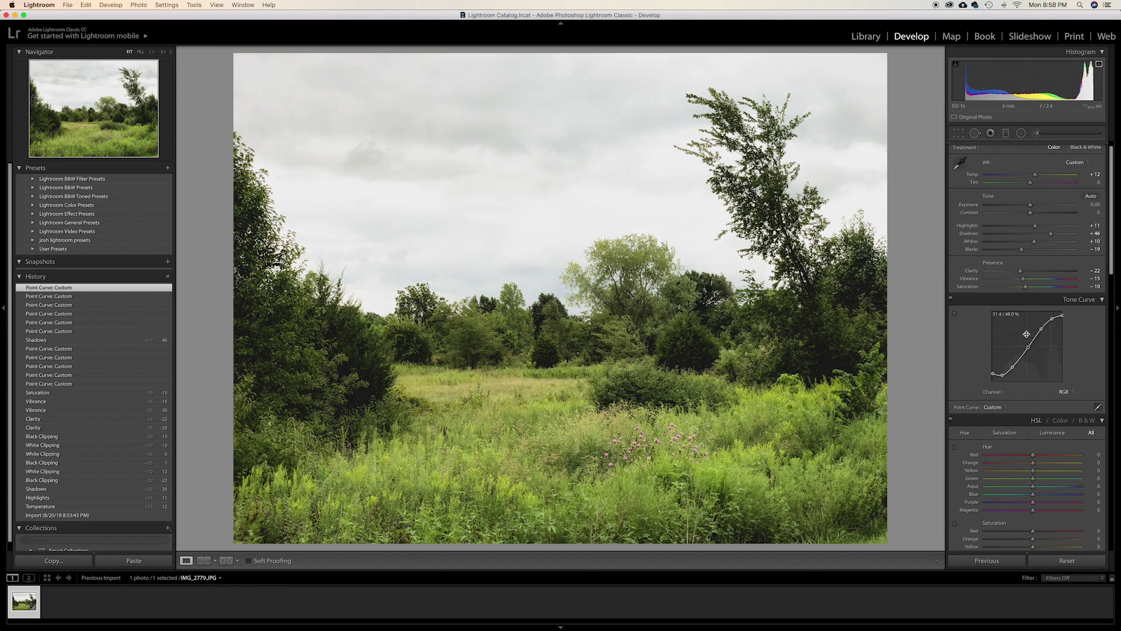
{"action": "left_click_drag", "start_coordinate": [1003, 376], "coordinate": [1028, 350]}
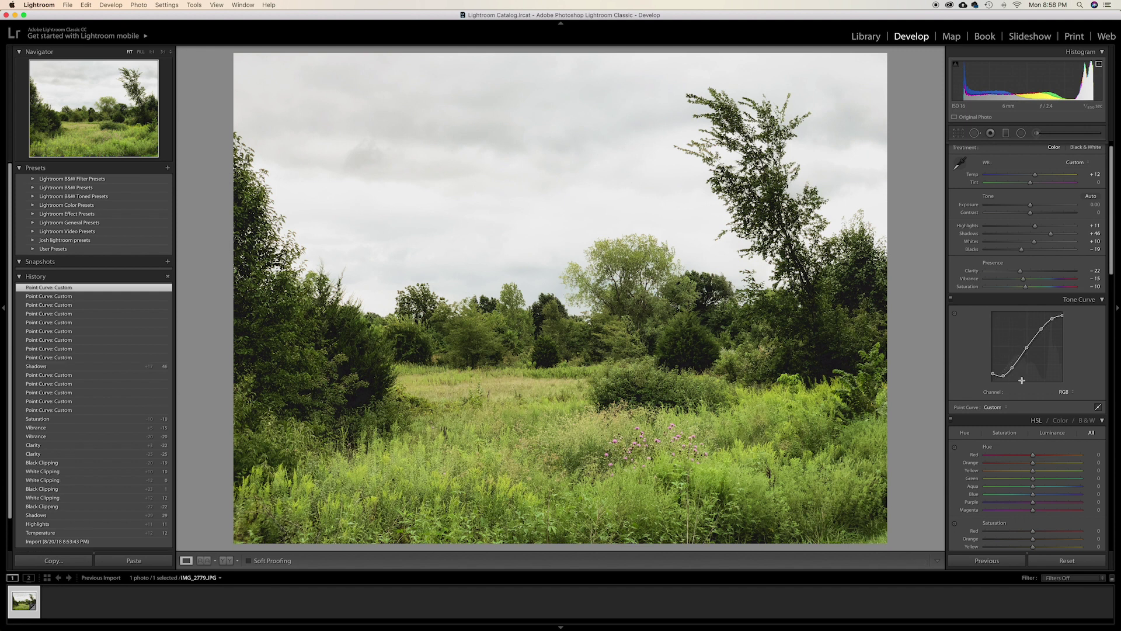
{"action": "left_click_drag", "start_coordinate": [1000, 377], "coordinate": [997, 380]}
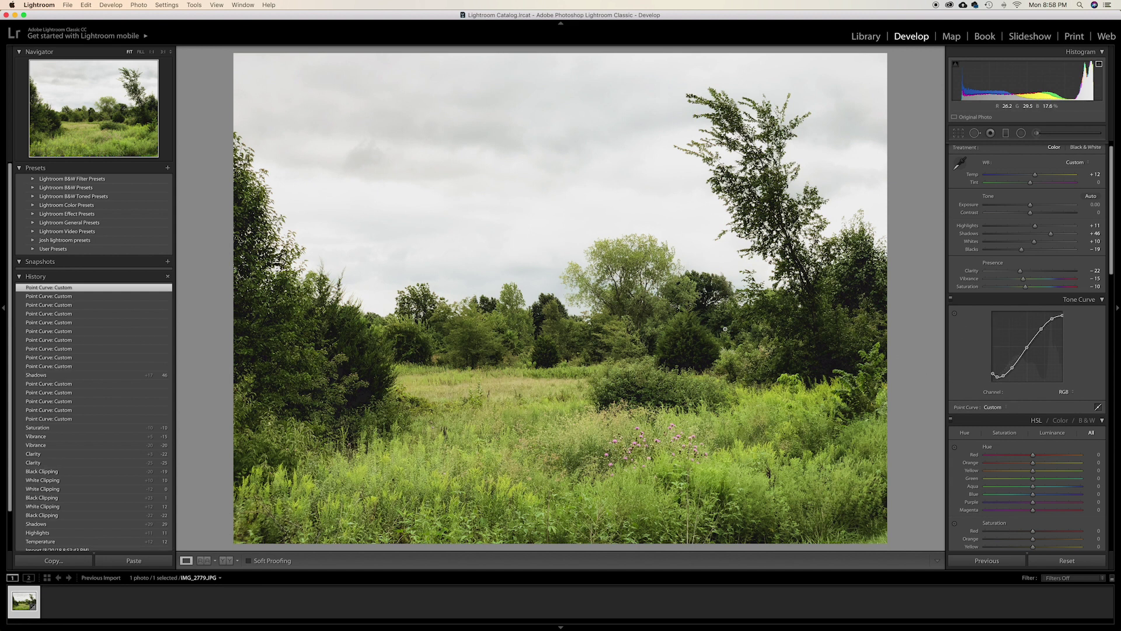
{"action": "left_click", "coordinate": [819, 366]}
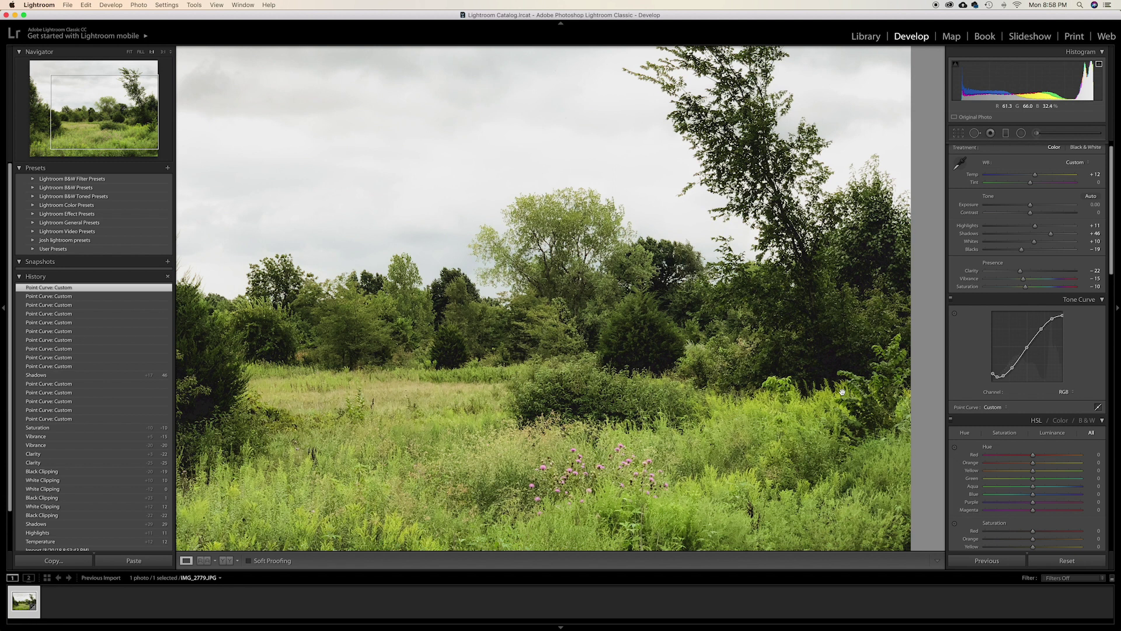
{"action": "left_click", "coordinate": [841, 389]}
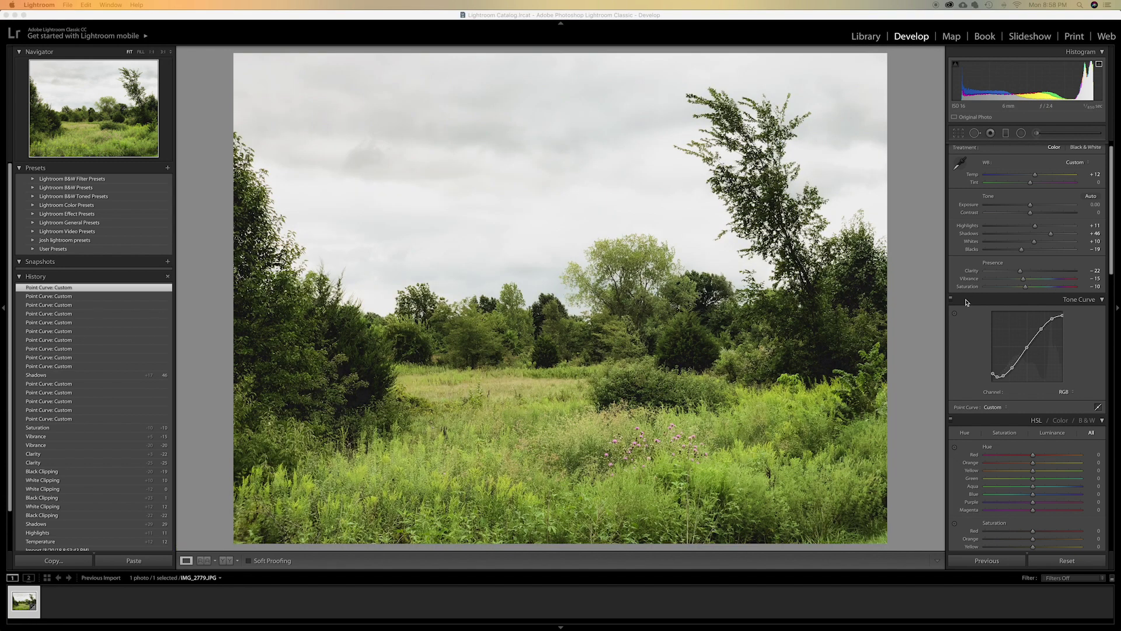
- Set the HSL hue shifts to Red −15, Yellow −21, Green −40, Aqua +30 and Blue +25
{"action": "left_click", "coordinate": [1100, 300]}
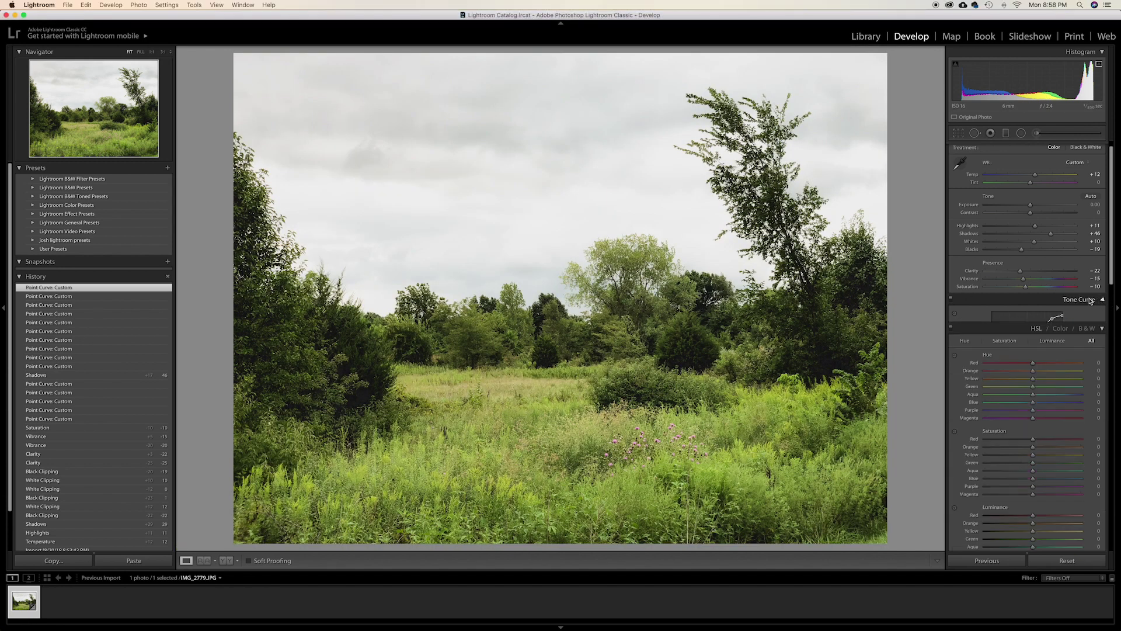
{"action": "scroll", "coordinate": [1040, 187], "scroll_direction": "up", "scroll_amount": 2}
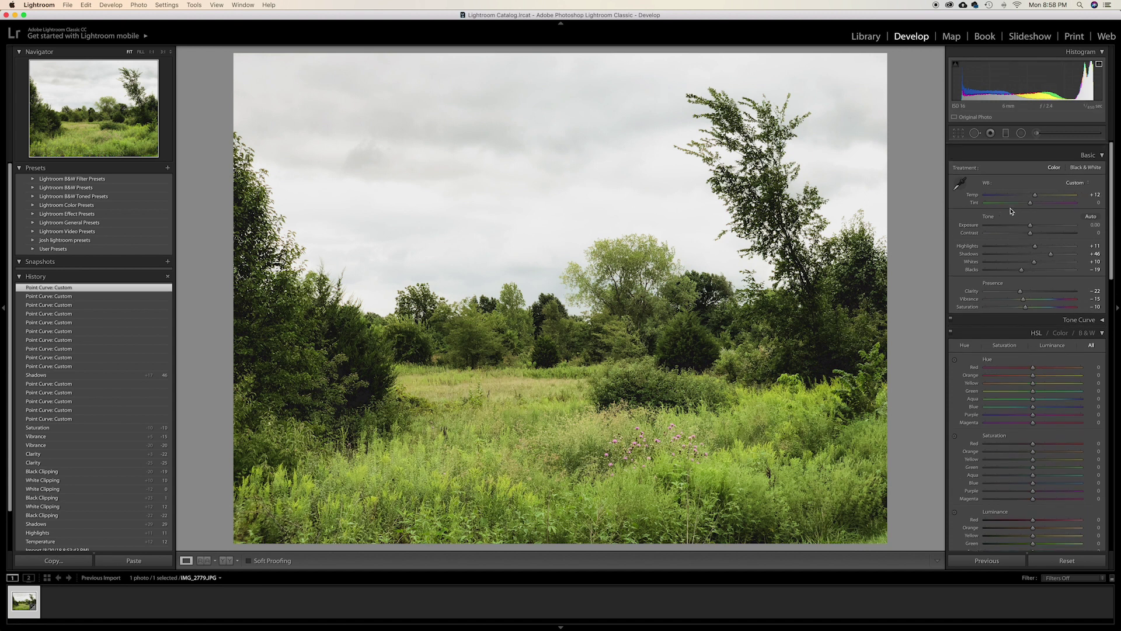
{"action": "left_click", "coordinate": [1084, 149]}
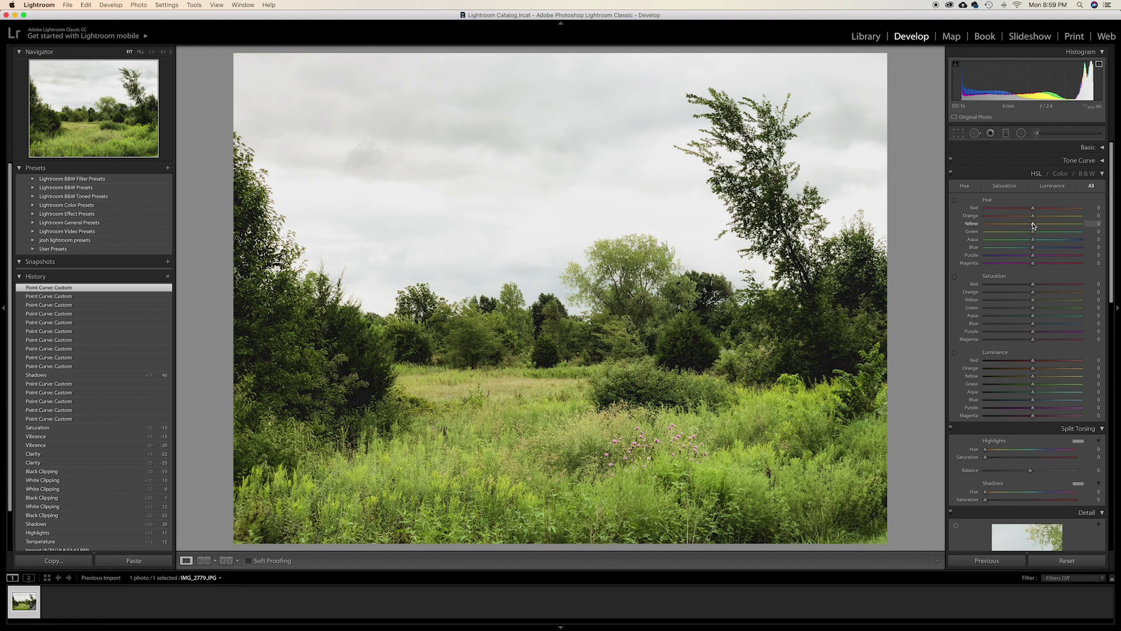
{"action": "left_click_drag", "start_coordinate": [1032, 225], "coordinate": [1023, 224]}
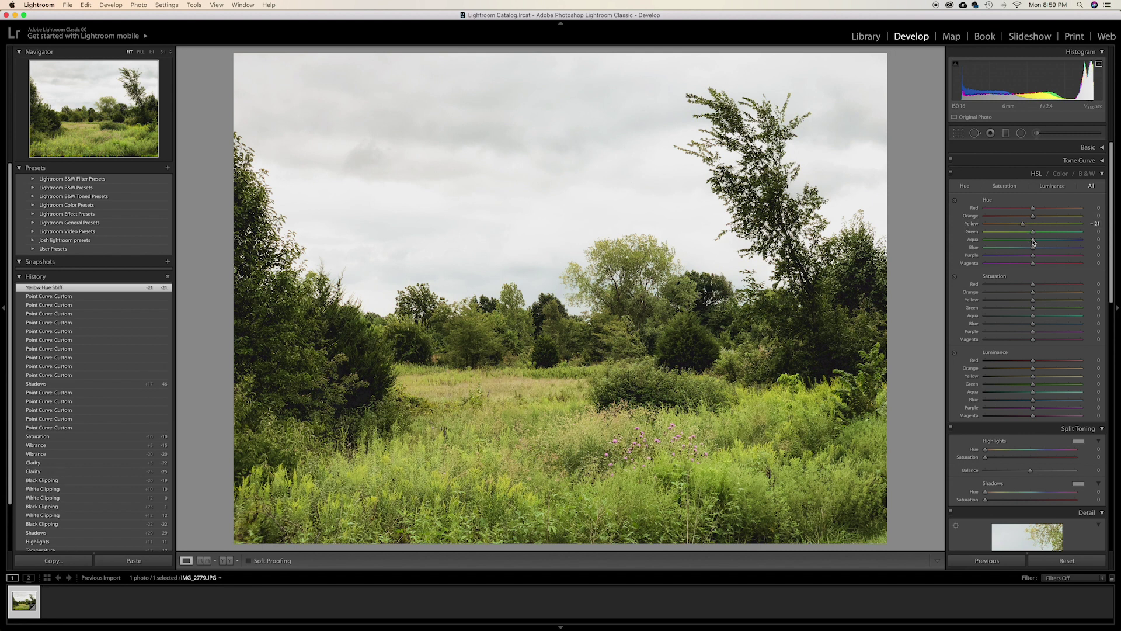
{"action": "left_click_drag", "start_coordinate": [1033, 234], "coordinate": [1016, 233]}
{"action": "mouse_move", "coordinate": [1033, 208]}
{"action": "left_mouse_down"}
{"action": "mouse_move", "coordinate": [1010, 208]}
{"action": "mouse_move", "coordinate": [1037, 210]}
{"action": "mouse_move", "coordinate": [1023, 212]}
{"action": "left_mouse_up"}
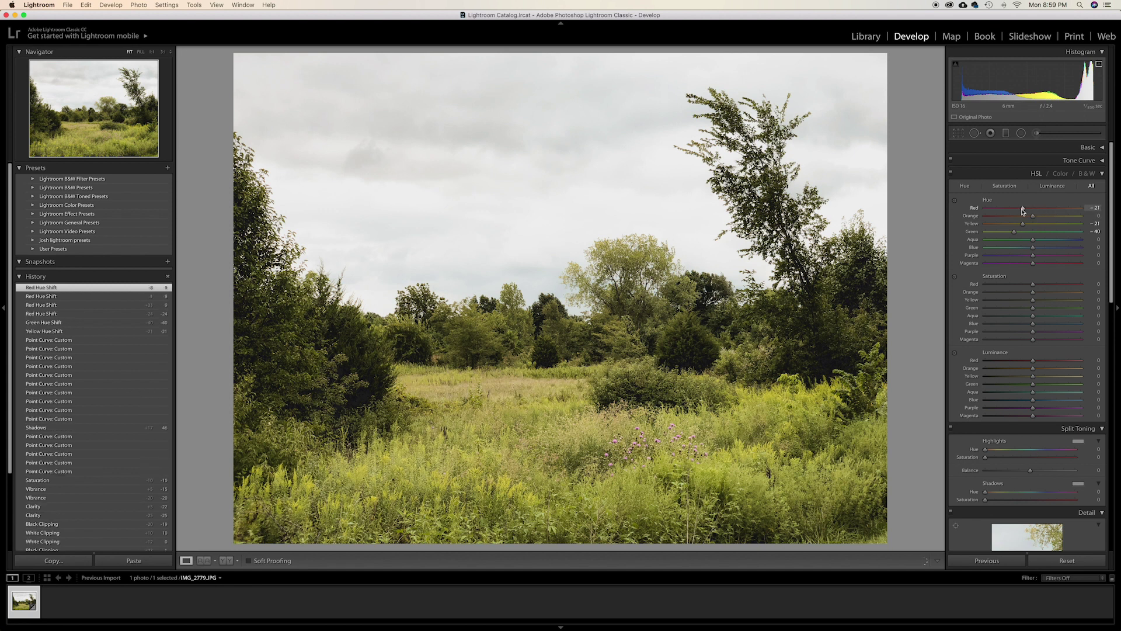
{"action": "left_click_drag", "start_coordinate": [1025, 210], "coordinate": [1048, 250]}
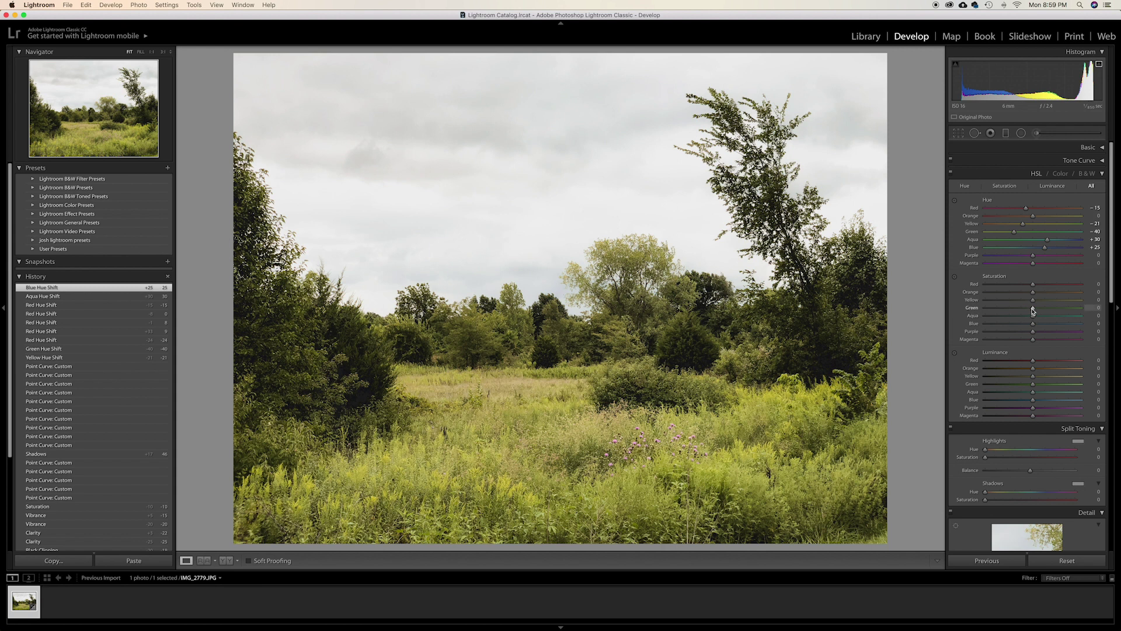
- Set the HSL saturation shifts to Red −10, Orange +30, Yellow −35, Green −20, Aqua +3 and Blue +13
{"action": "left_click_drag", "start_coordinate": [1033, 299], "coordinate": [1016, 303]}
{"action": "left_click_drag", "start_coordinate": [1017, 303], "coordinate": [1016, 303]}
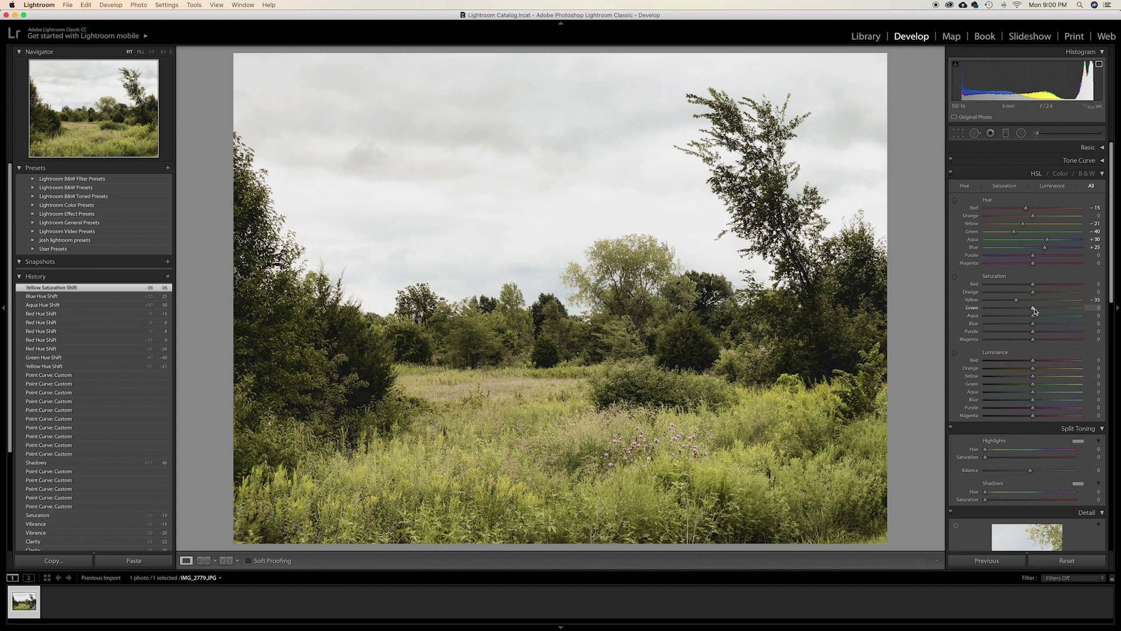
{"action": "left_click_drag", "start_coordinate": [1033, 309], "coordinate": [1023, 314]}
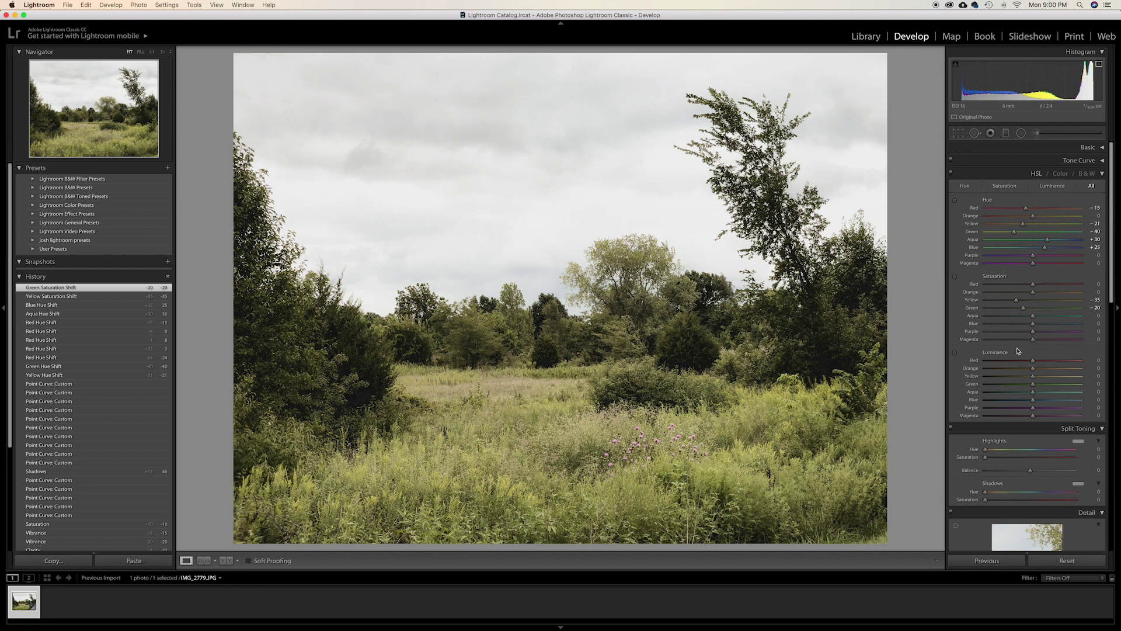
{"action": "left_click_drag", "start_coordinate": [1033, 292], "coordinate": [1048, 296]}
{"action": "left_click_drag", "start_coordinate": [1033, 288], "coordinate": [1028, 288]}
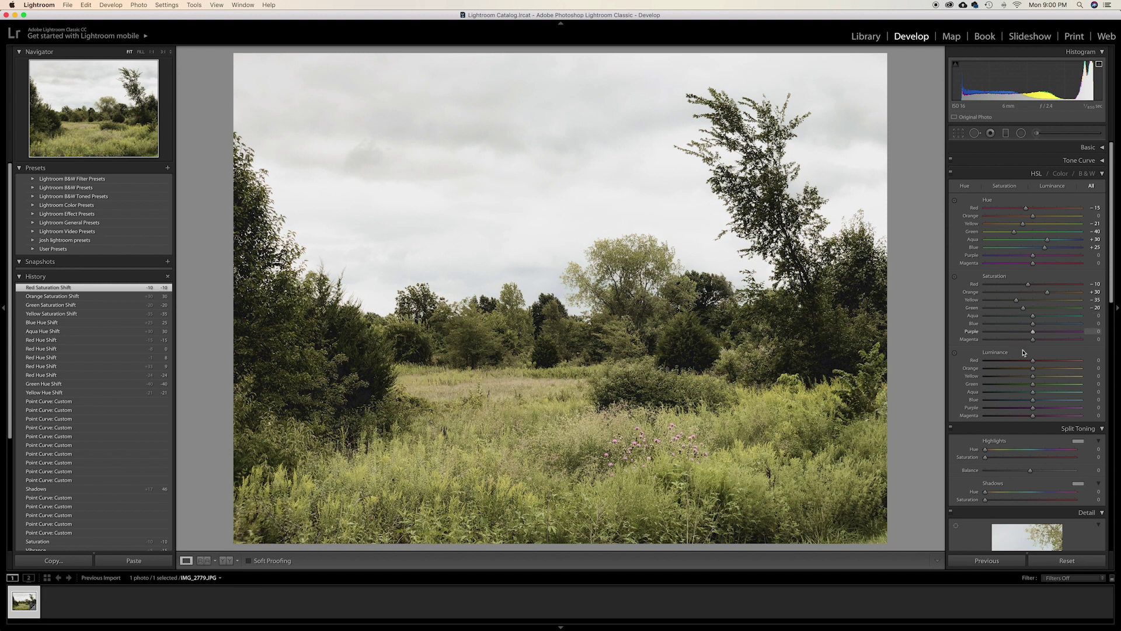
{"action": "left_click_drag", "start_coordinate": [1034, 323], "coordinate": [1037, 326]}
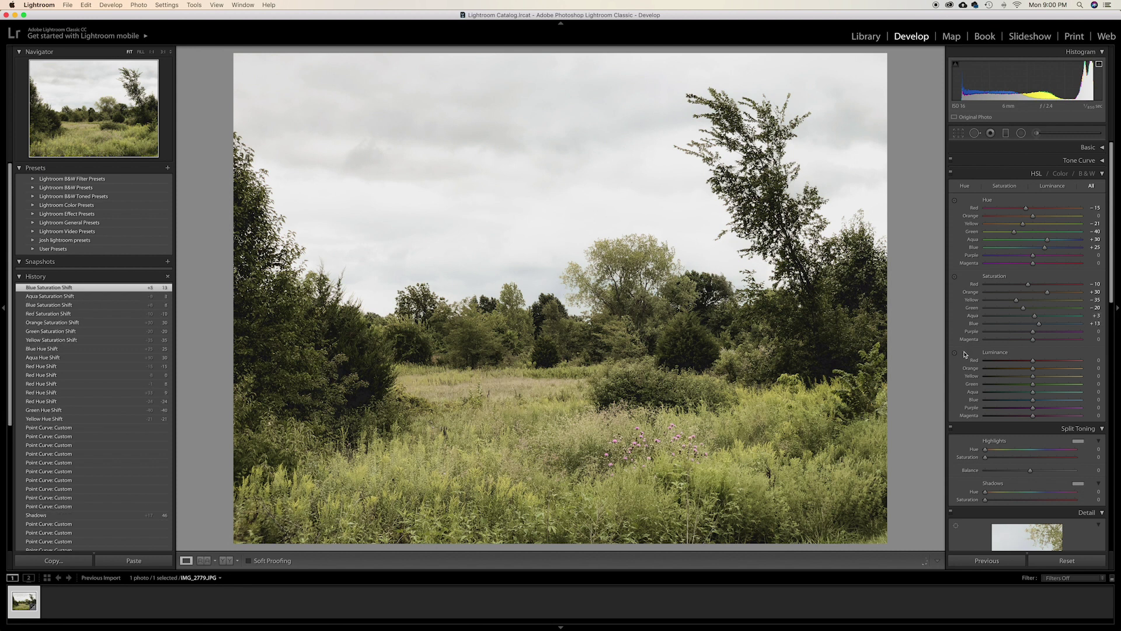
- Set the HSL luminance shifts to Red +100, Orange −37, Yellow +21, Green +28, Aqua −34 and Blue +25
{"action": "scroll", "coordinate": [966, 353], "scroll_direction": "down", "scroll_amount": 2}
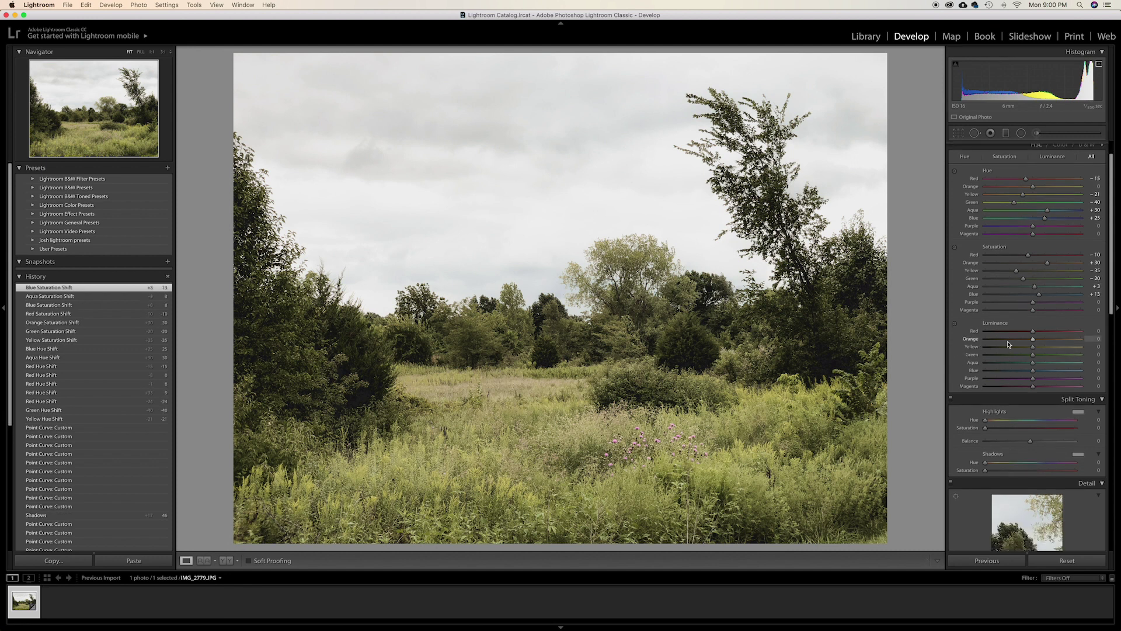
{"action": "left_click_drag", "start_coordinate": [1032, 333], "coordinate": [1104, 339]}
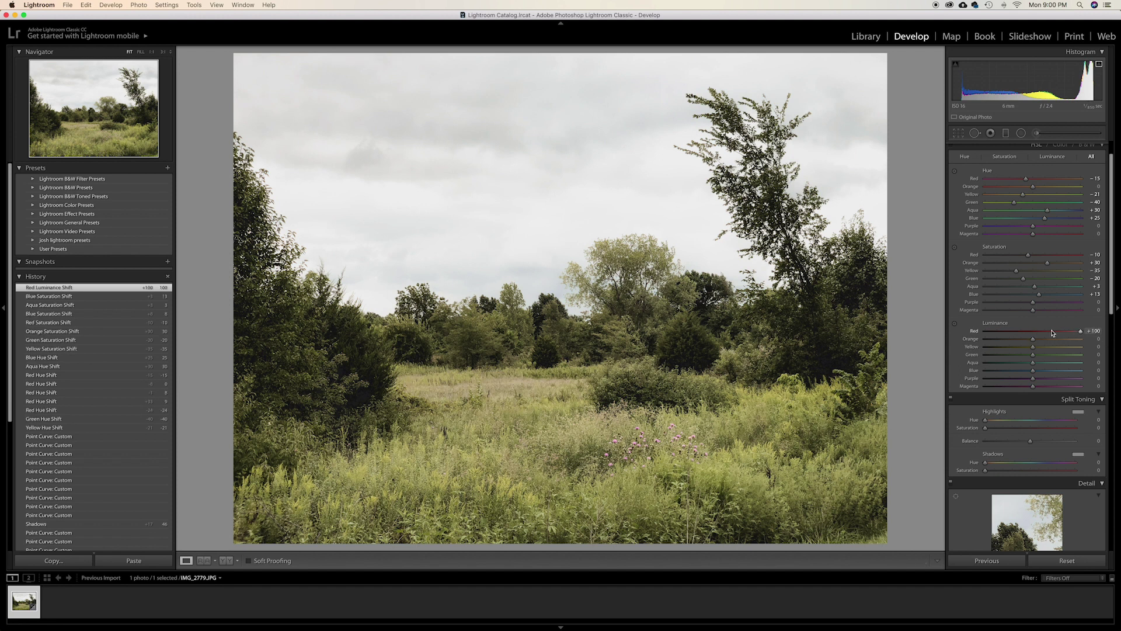
{"action": "left_click_drag", "start_coordinate": [1033, 340], "coordinate": [1015, 340]}
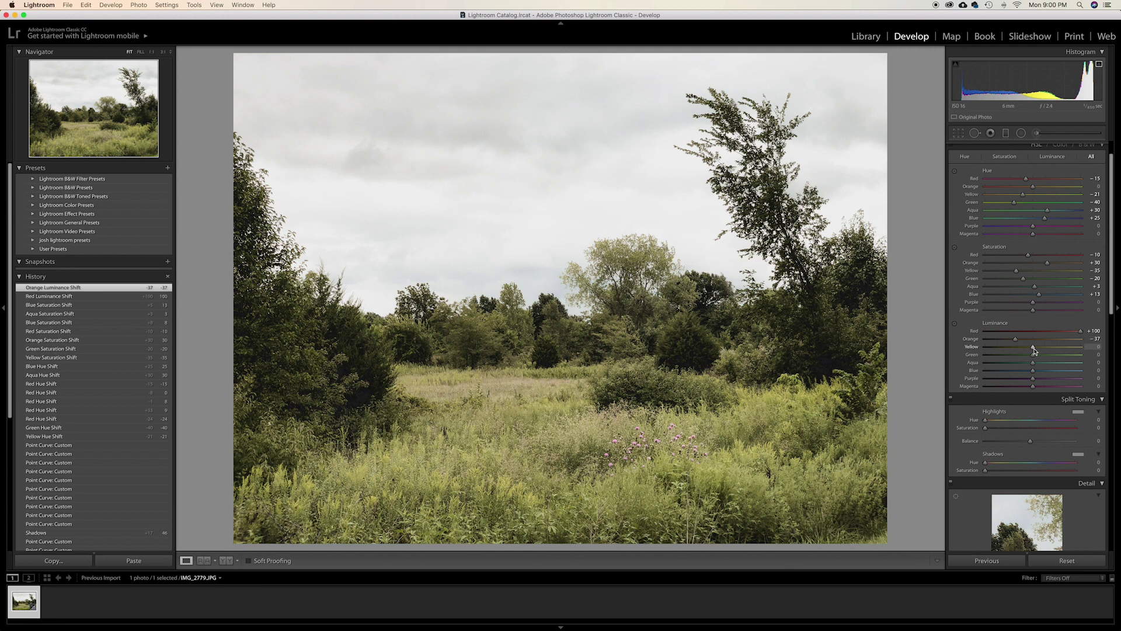
{"action": "mouse_move", "coordinate": [1033, 346]}
{"action": "left_mouse_down"}
{"action": "mouse_move", "coordinate": [1024, 347]}
{"action": "mouse_move", "coordinate": [1045, 355]}
{"action": "left_mouse_up"}
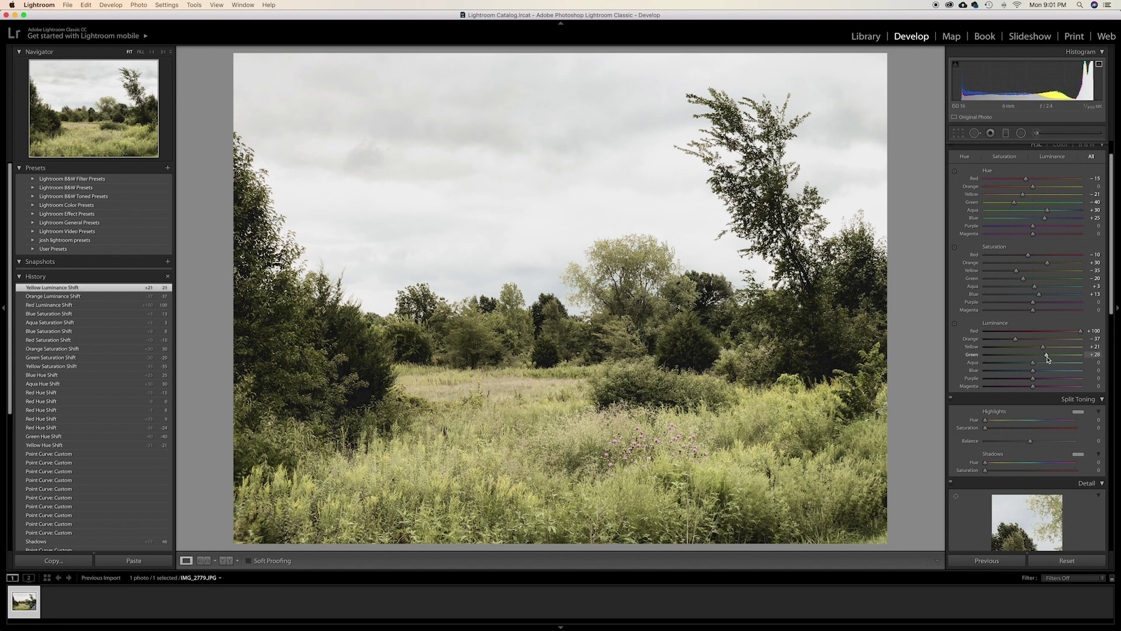
{"action": "left_click_drag", "start_coordinate": [1048, 359], "coordinate": [1047, 358]}
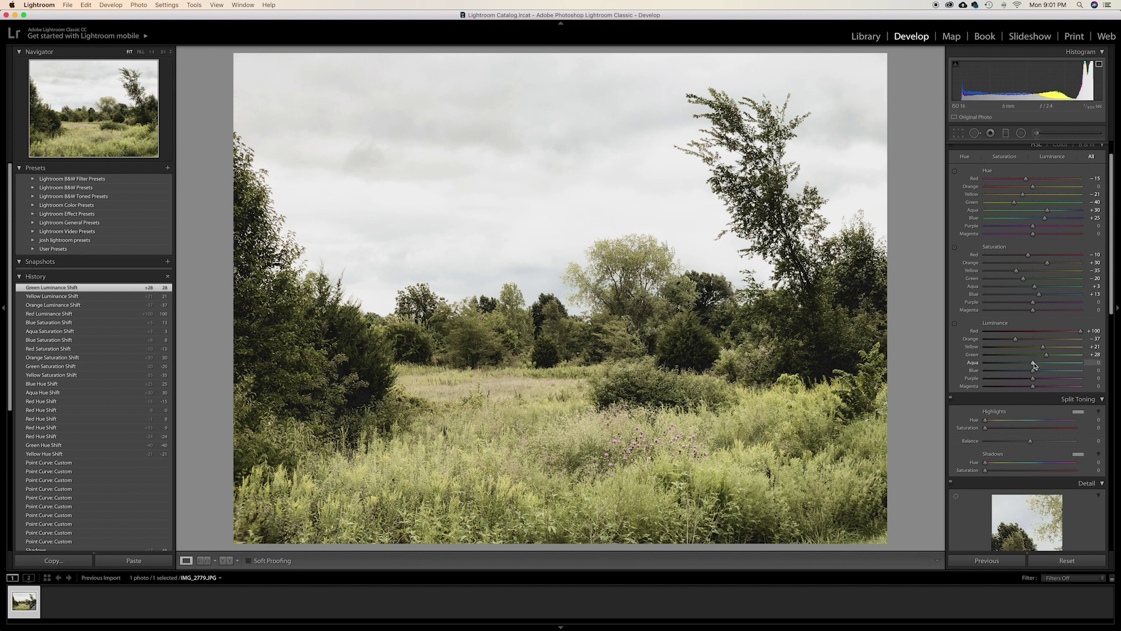
{"action": "mouse_move", "coordinate": [1033, 370]}
{"action": "left_mouse_down"}
{"action": "mouse_move", "coordinate": [1046, 374]}
{"action": "mouse_move", "coordinate": [1017, 363]}
{"action": "left_mouse_up"}
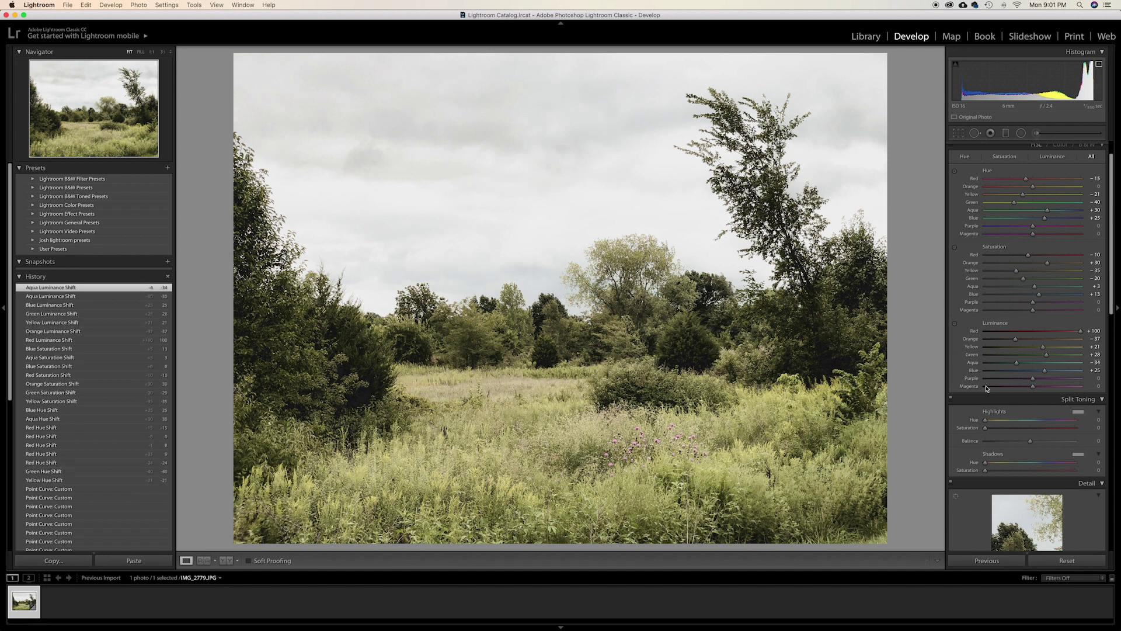
- In Camera Calibration, set the Blue Primary hue to −44 and the Red Primary hue to +35
{"action": "left_click", "coordinate": [1039, 144]}
{"action": "left_click", "coordinate": [1053, 252]}
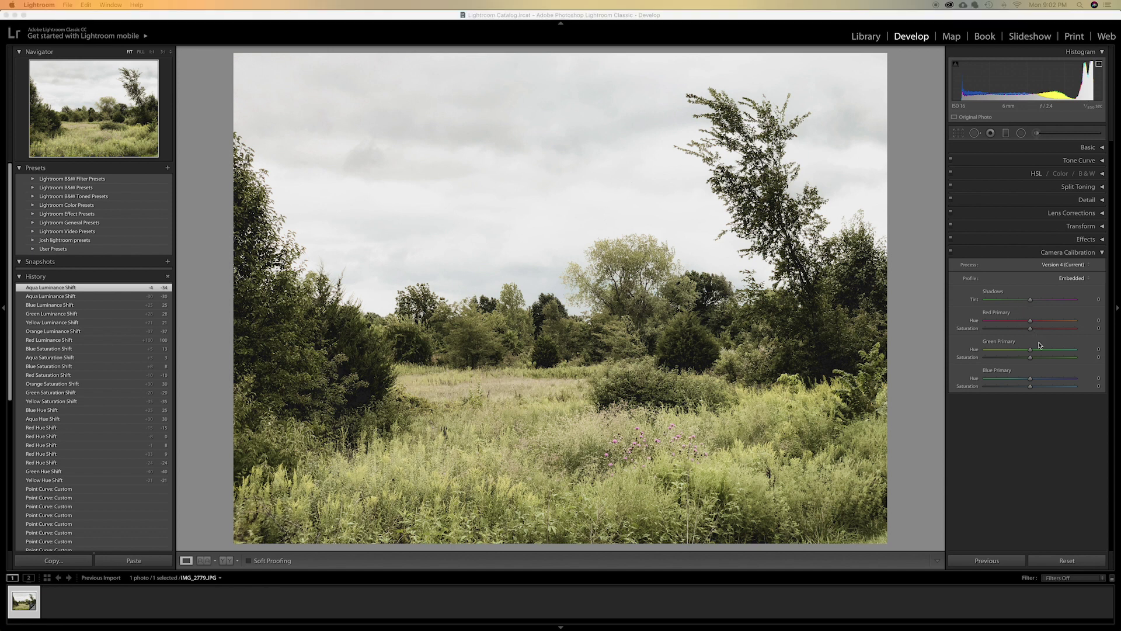
{"action": "left_click", "coordinate": [1013, 379]}
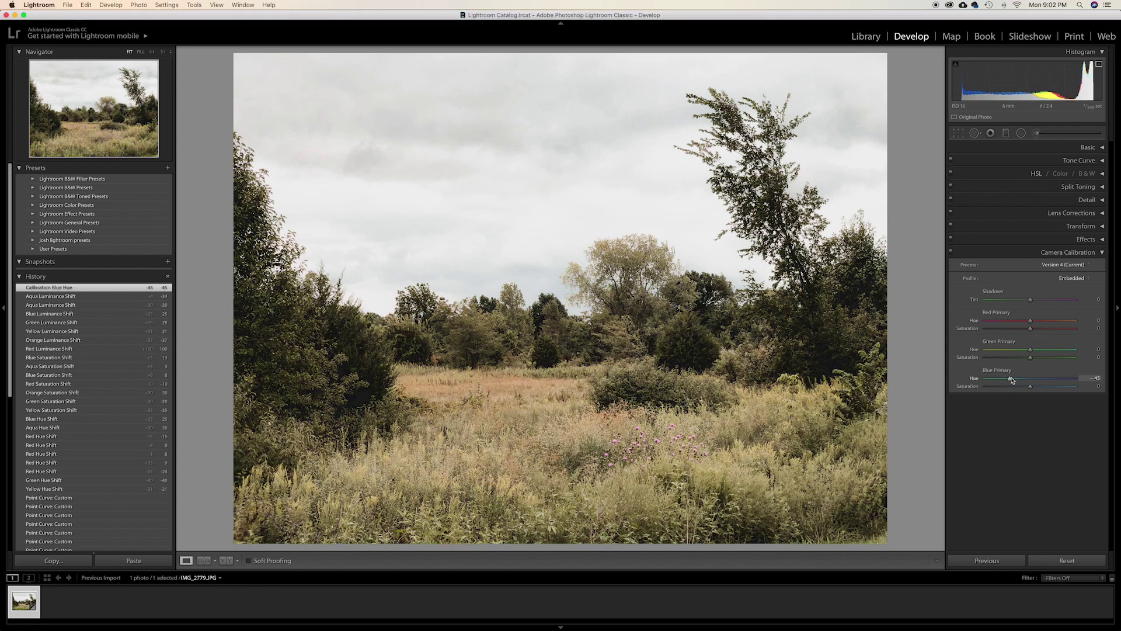
{"action": "left_click", "coordinate": [1013, 380]}
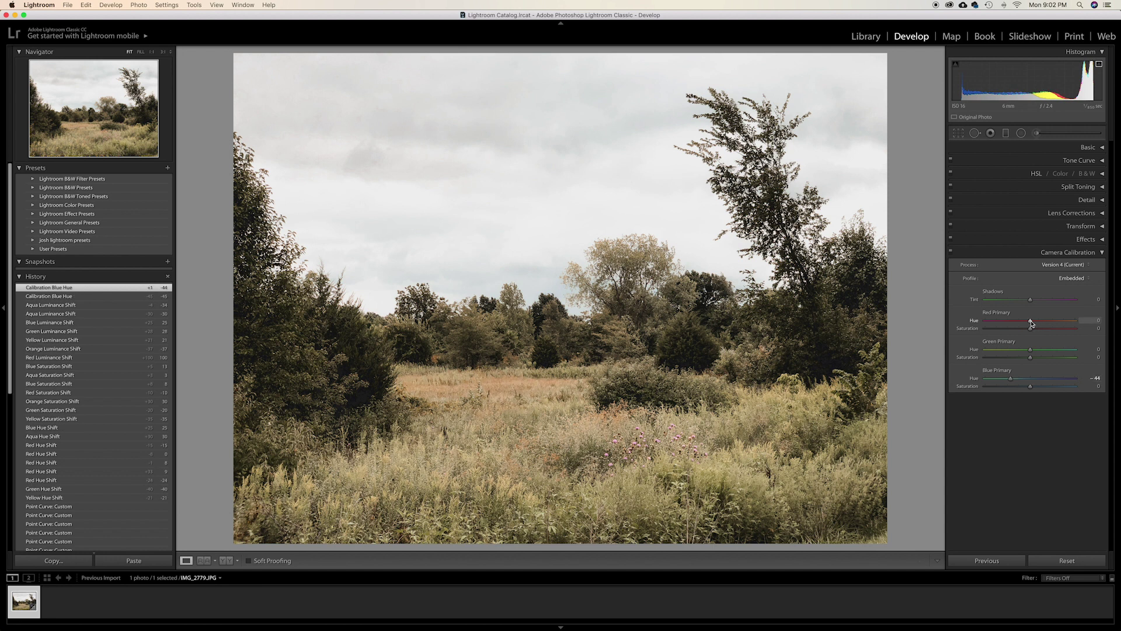
{"action": "left_click_drag", "start_coordinate": [1031, 323], "coordinate": [1046, 323]}
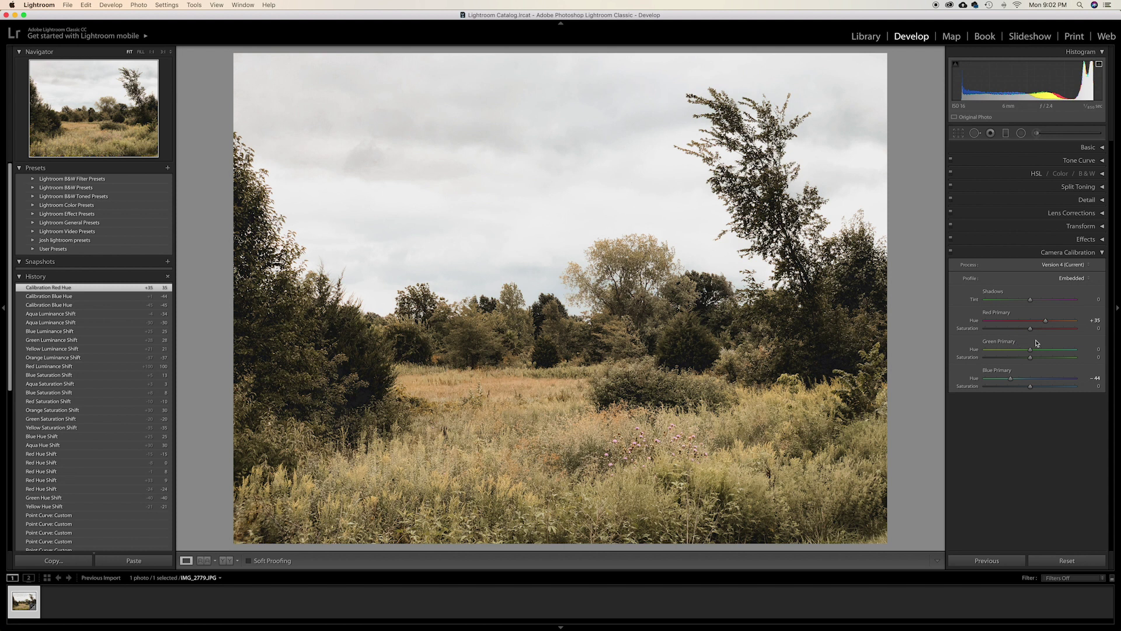
- Refine the Blue Primary hue to −45 and collapse the Camera Calibration settings
{"action": "left_click", "coordinate": [1096, 378]}
{"action": "key", "text": "BackSpace"}
{"action": "key", "text": "Return"}
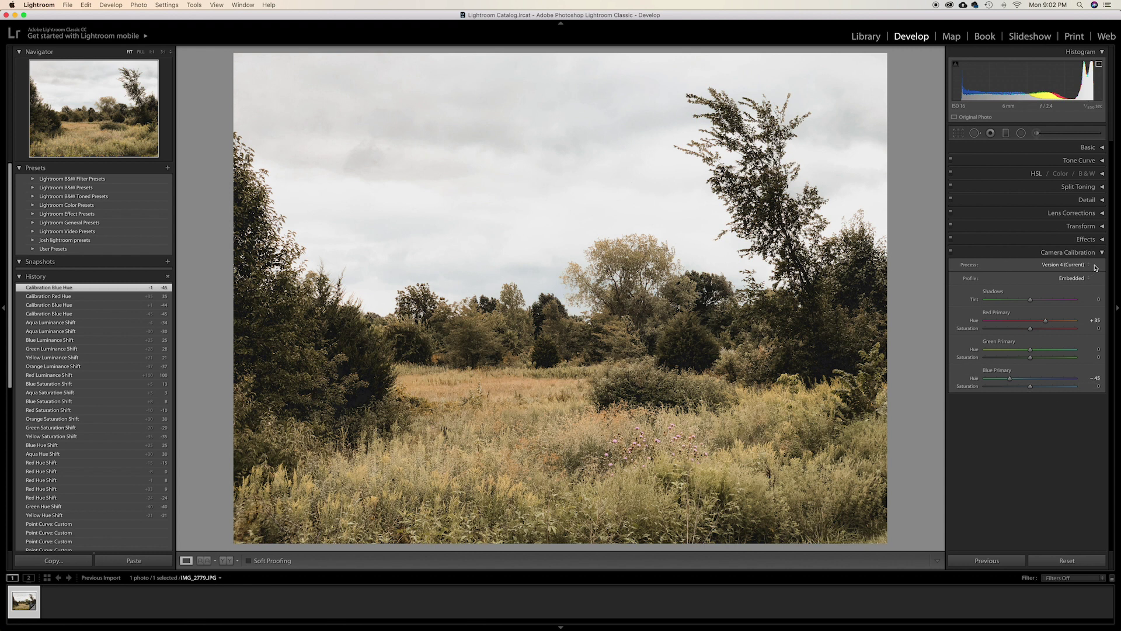
{"action": "left_click", "coordinate": [1001, 267]}
{"action": "left_click", "coordinate": [1068, 253]}
{"action": "left_click", "coordinate": [1068, 254]}
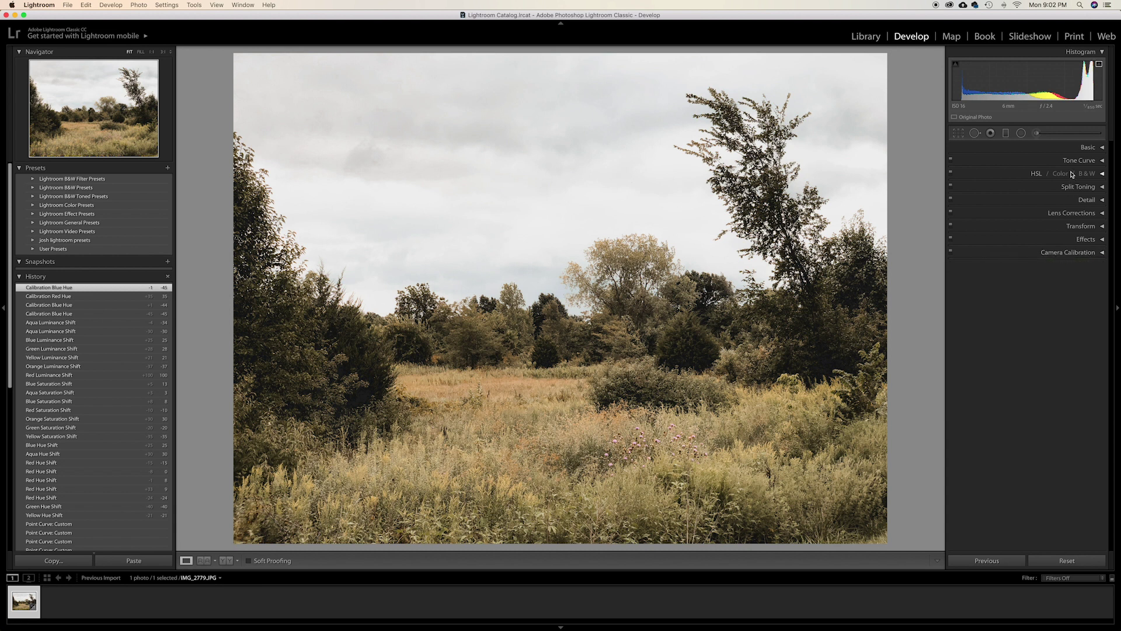
- In the HSL settings, set the Orange saturation to +11, the Green hue to −25 and the Yellow saturation to −26
{"action": "left_click", "coordinate": [1101, 175]}
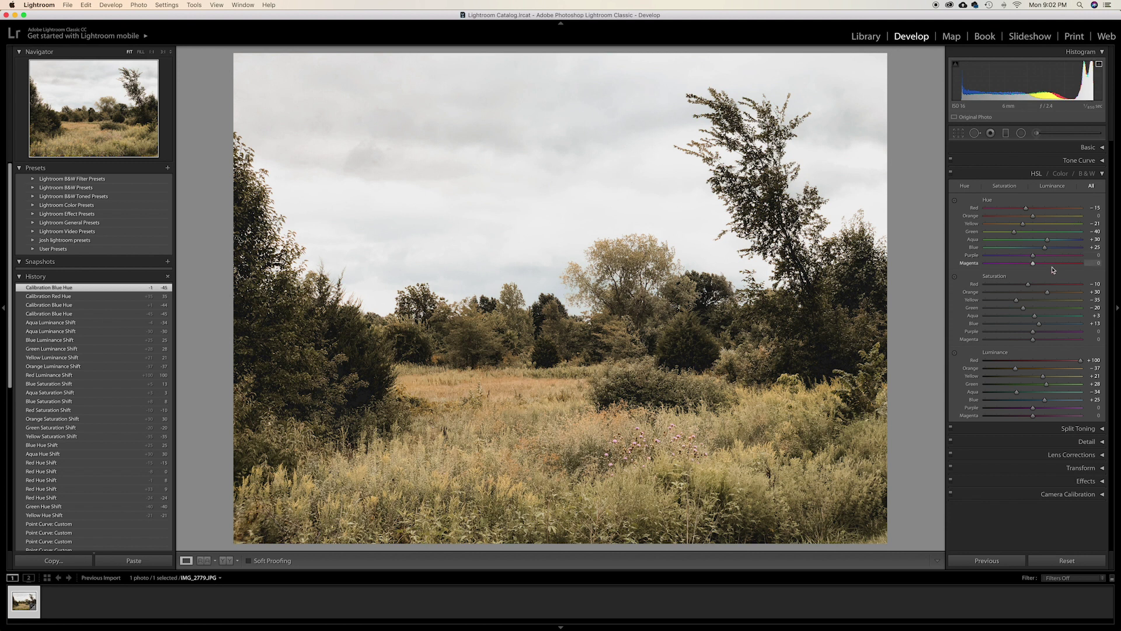
{"action": "left_click_drag", "start_coordinate": [1045, 293], "coordinate": [1037, 293]}
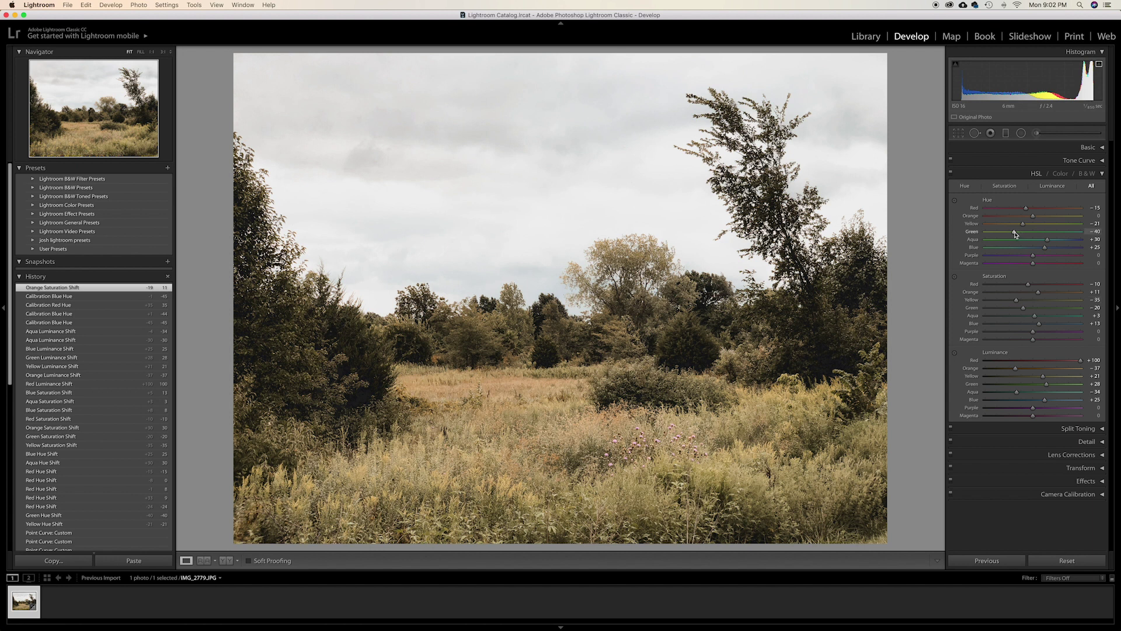
{"action": "left_click_drag", "start_coordinate": [1015, 234], "coordinate": [1022, 234]}
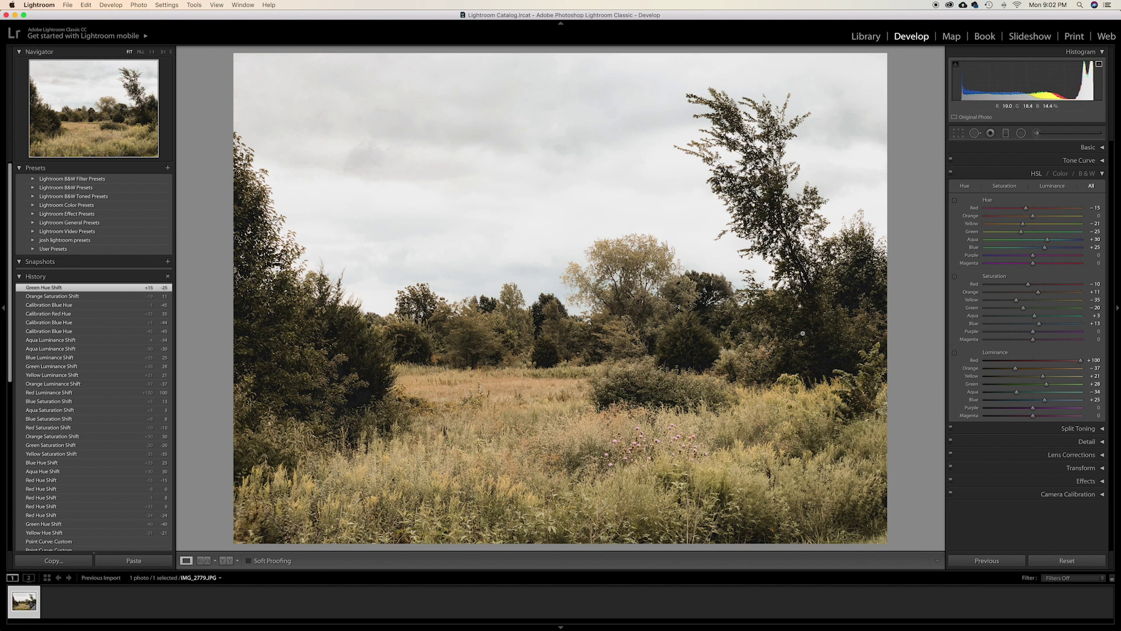
{"action": "left_click_drag", "start_coordinate": [1016, 300], "coordinate": [1020, 302]}
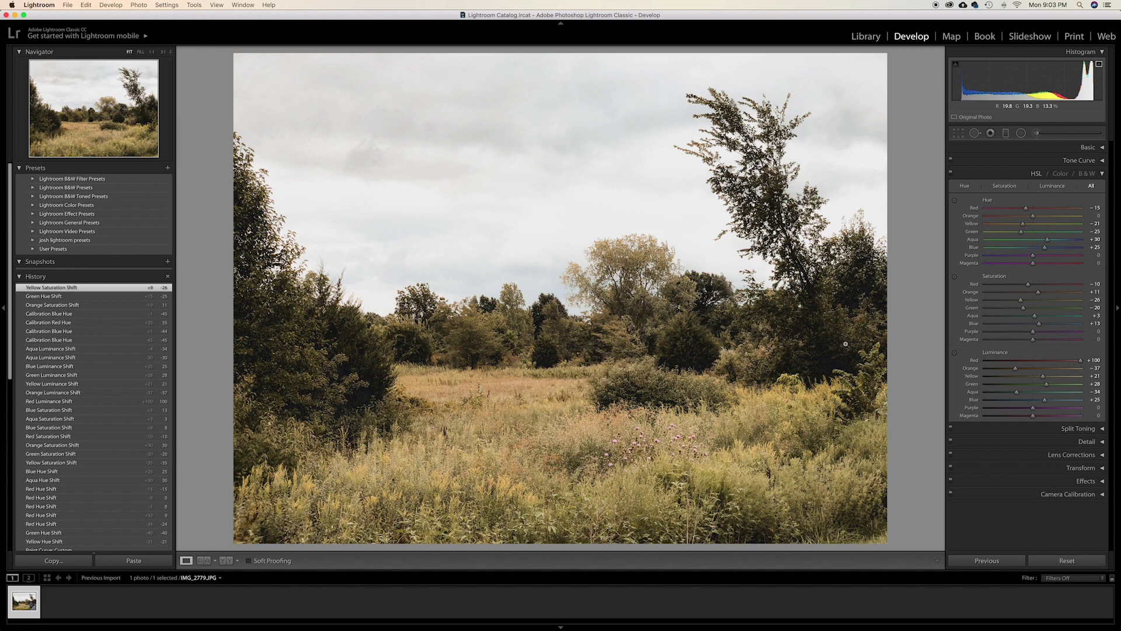
- Compare the edited photo with its unedited version and collapse the HSL settings
{"action": "key", "text": "backslash"}
{"action": "key", "text": "backslash"}
{"action": "key", "text": "backslash"}
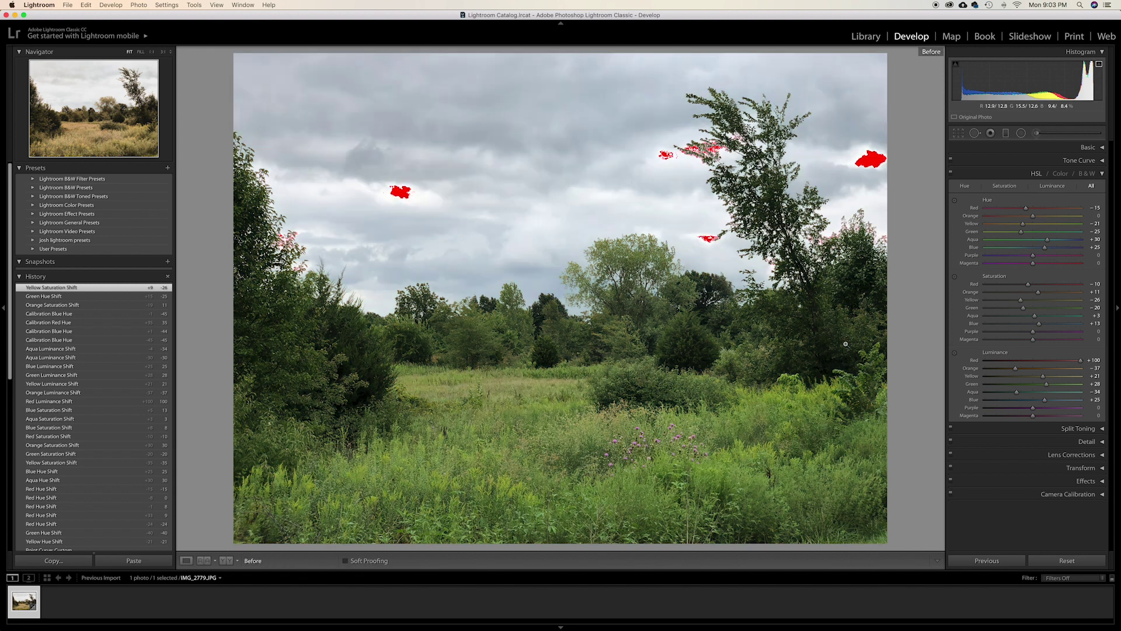
{"action": "key", "text": "backslash"}
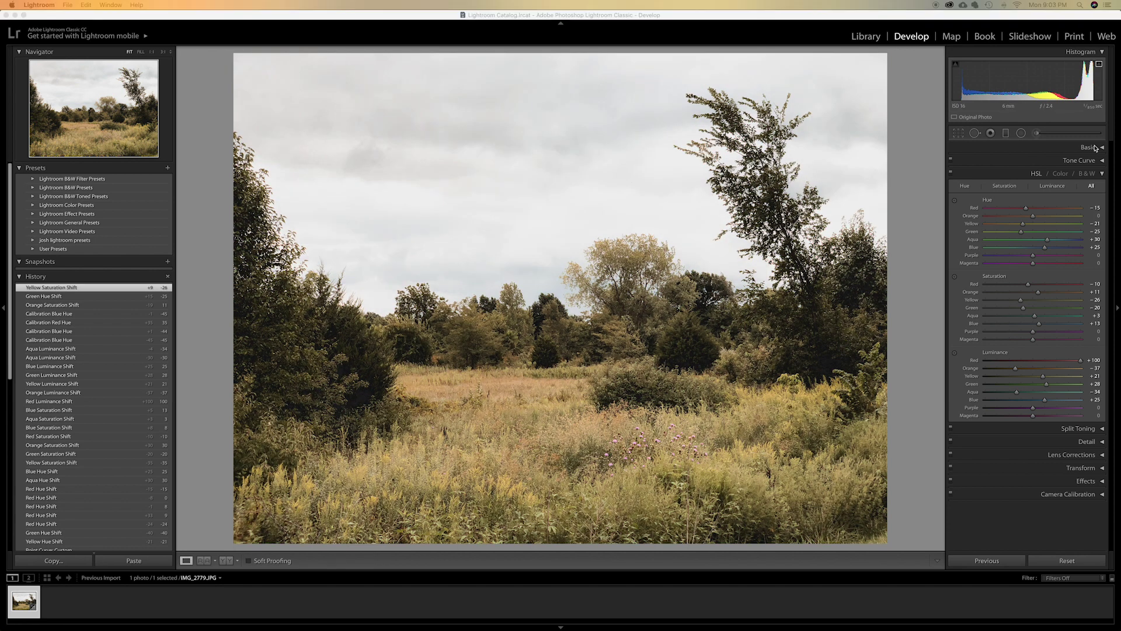
{"action": "left_click", "coordinate": [1101, 175]}
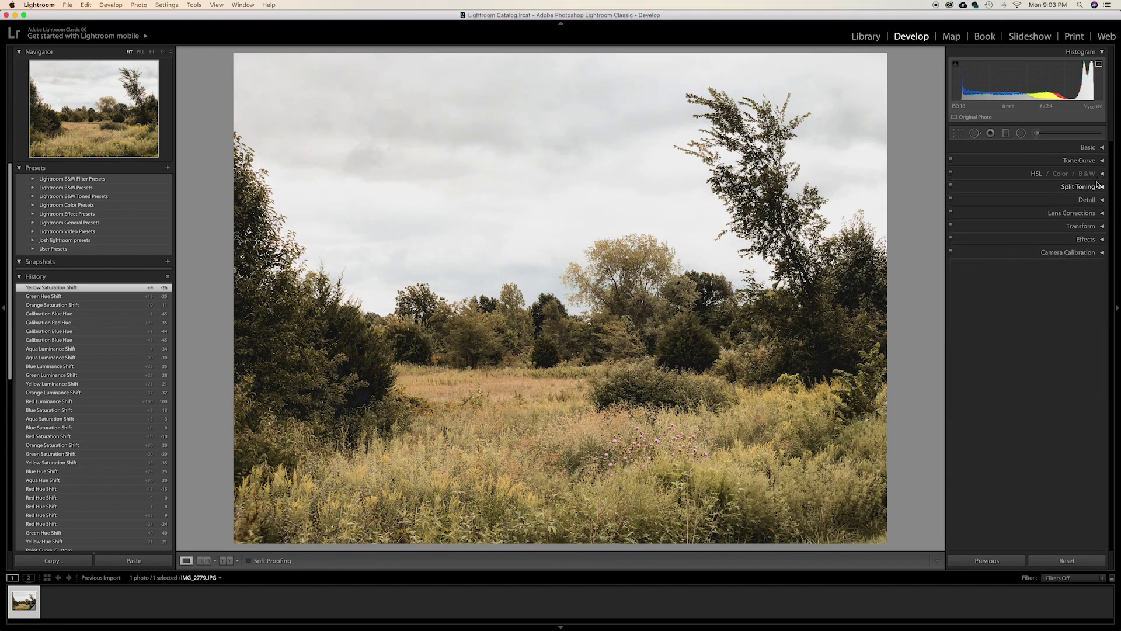
- In Split Toning, set the Highlights hue to 45 and the Shadows hue to 195
{"action": "left_click", "coordinate": [1086, 187]}
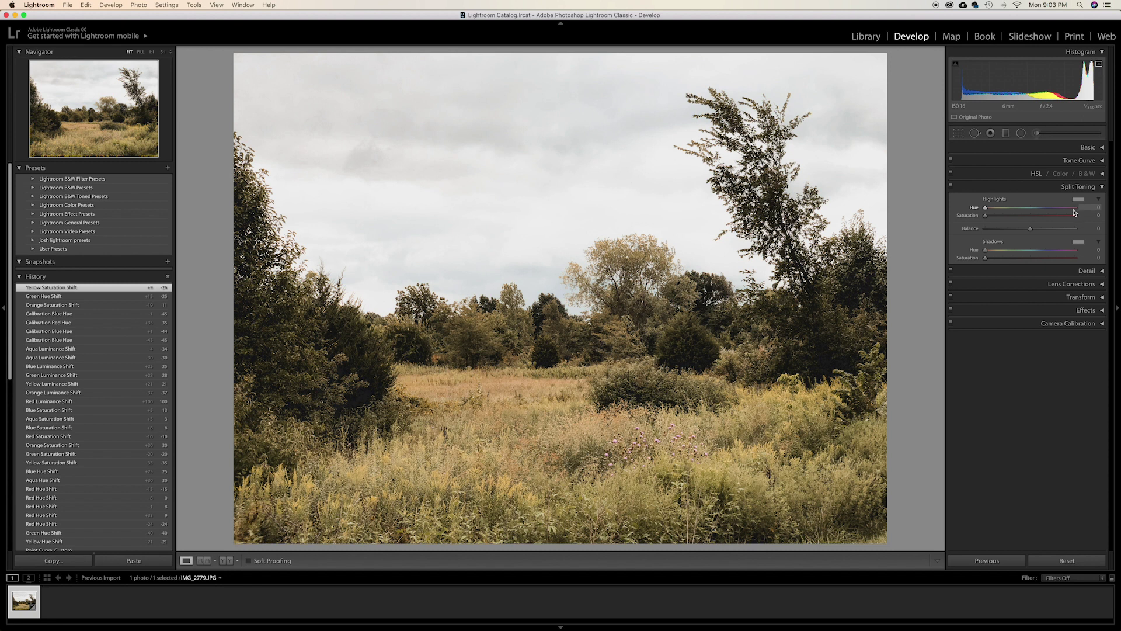
{"action": "key", "text": "alt"}
{"action": "left_click_drag", "start_coordinate": [1008, 209], "coordinate": [1010, 209]}
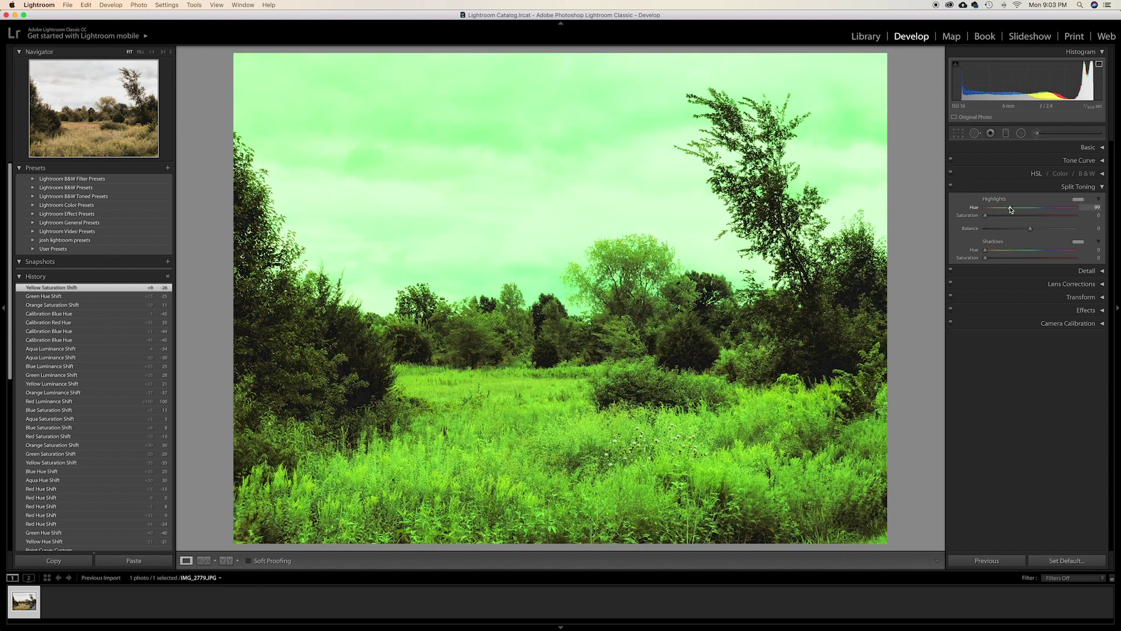
{"action": "left_click_drag", "start_coordinate": [1010, 210], "coordinate": [996, 211]}
{"action": "left_click_drag", "start_coordinate": [1009, 251], "coordinate": [1034, 252]}
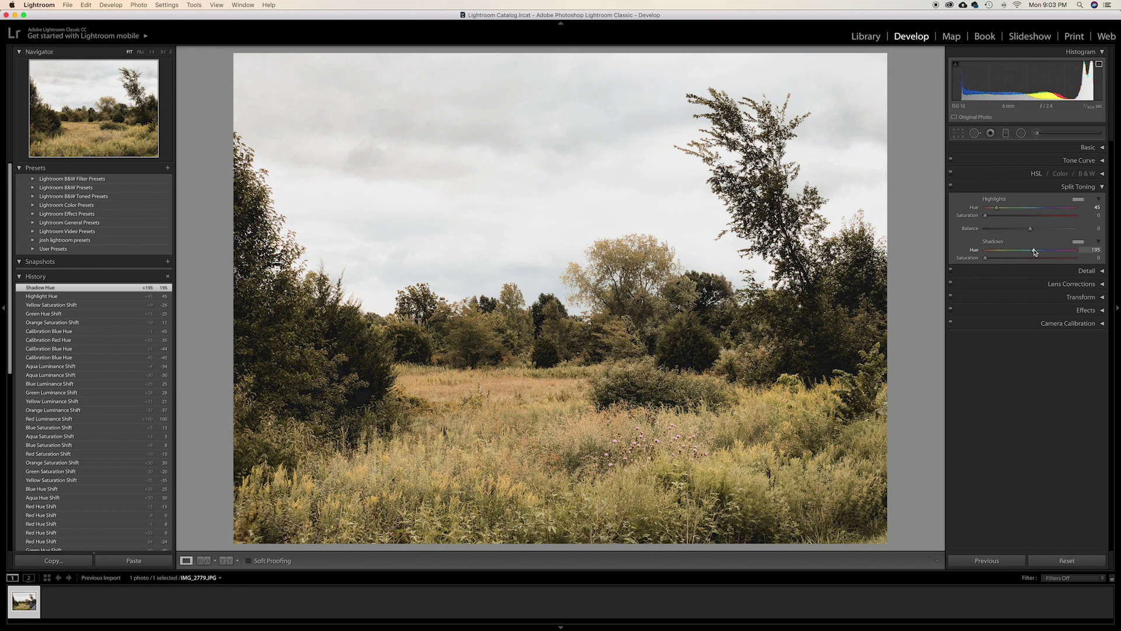
- Check the photo against its unedited version and refine the Split Toning Shadows hue to 174
{"action": "key", "text": "backslash"}
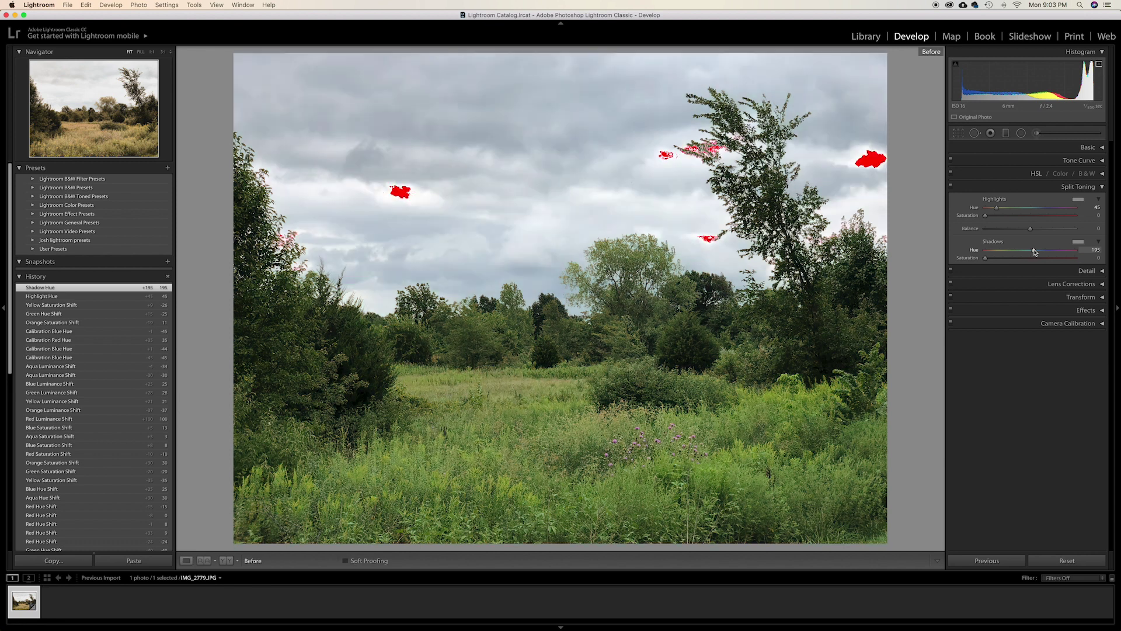
{"action": "key", "text": "backslash"}
{"action": "key", "text": "backslash"}
{"action": "left_click_drag", "start_coordinate": [1035, 252], "coordinate": [1029, 252]}
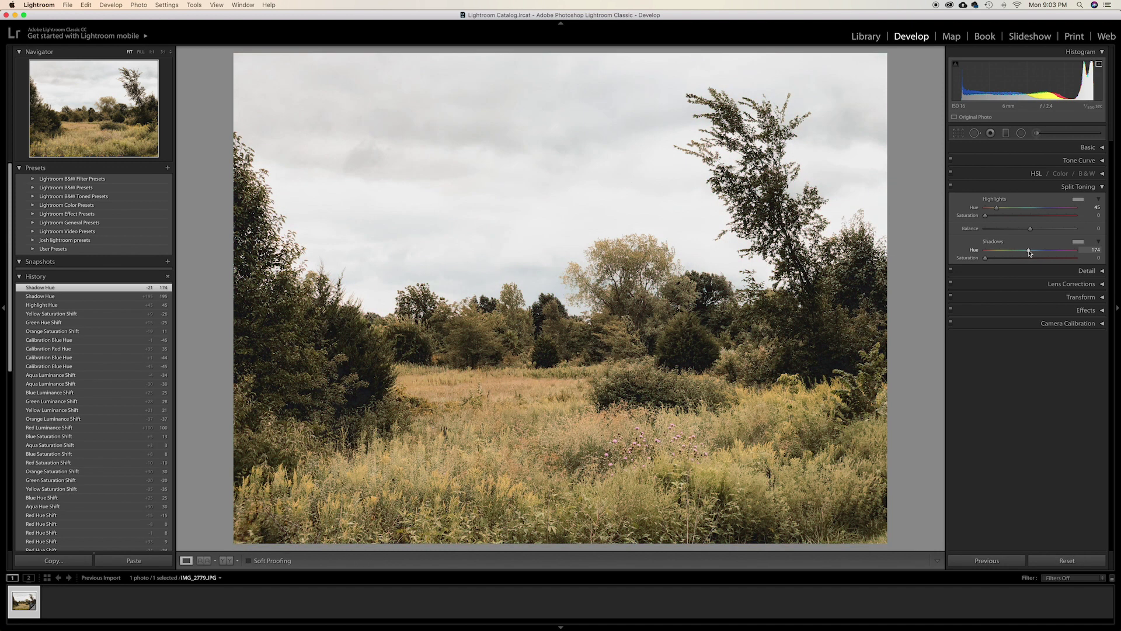
- Toggle repeatedly between the before and after views to examine the toning, and collapse Split Toning
{"action": "key", "text": "backslash"}
{"action": "key", "text": "backslash"}
{"action": "key", "text": "backslash"}
{"action": "key", "text": "backslash"}
{"action": "key", "text": "backslash"}
{"action": "key", "text": "backslash"}
{"action": "left_click", "coordinate": [1086, 186]}
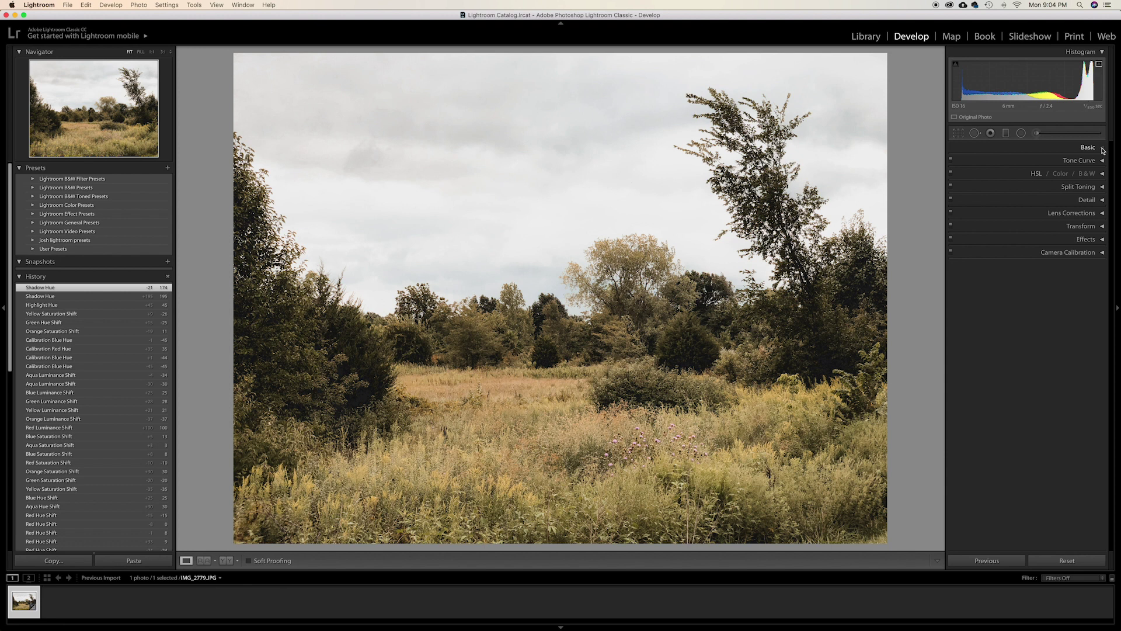
- In the Basic adjustments, set the white balance Tint to +19
{"action": "left_click", "coordinate": [1103, 149]}
{"action": "left_click_drag", "start_coordinate": [1033, 197], "coordinate": [1040, 197]}
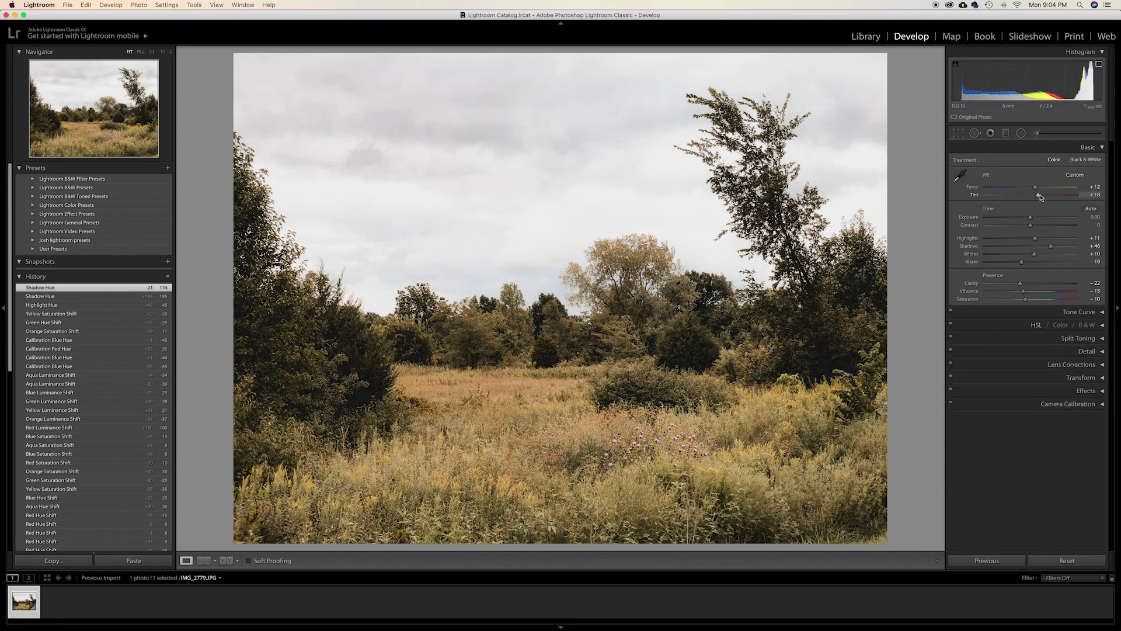
{"action": "left_click_drag", "start_coordinate": [1040, 198], "coordinate": [1041, 198]}
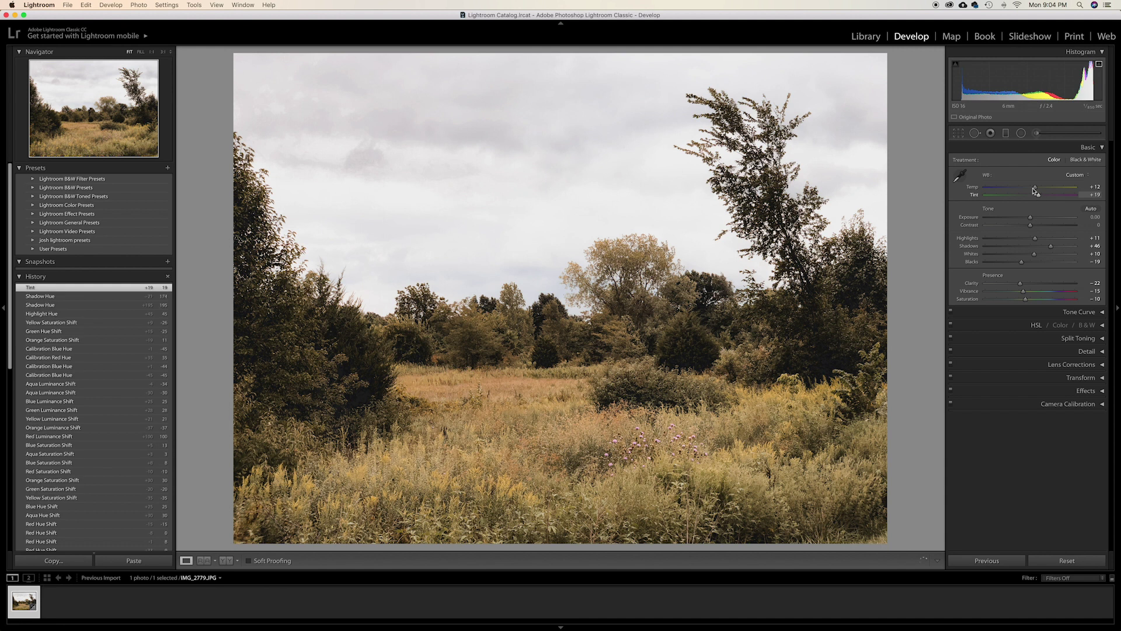
- Add a diagonal graduated filter over the photo's lower-left corner with Tint reset and Exposure −1.20, and extend its gradient farther into the field
{"action": "key", "text": "m"}
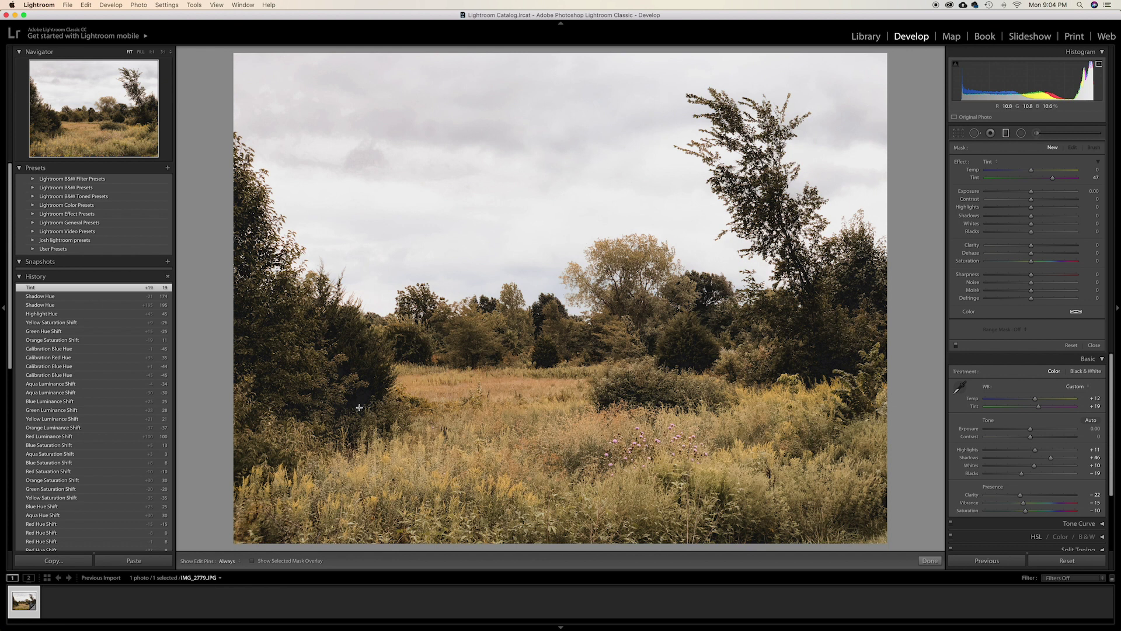
{"action": "left_click_drag", "start_coordinate": [243, 546], "coordinate": [320, 443]}
{"action": "key", "text": "alt"}
{"action": "left_click", "coordinate": [962, 162], "text": "alt"}
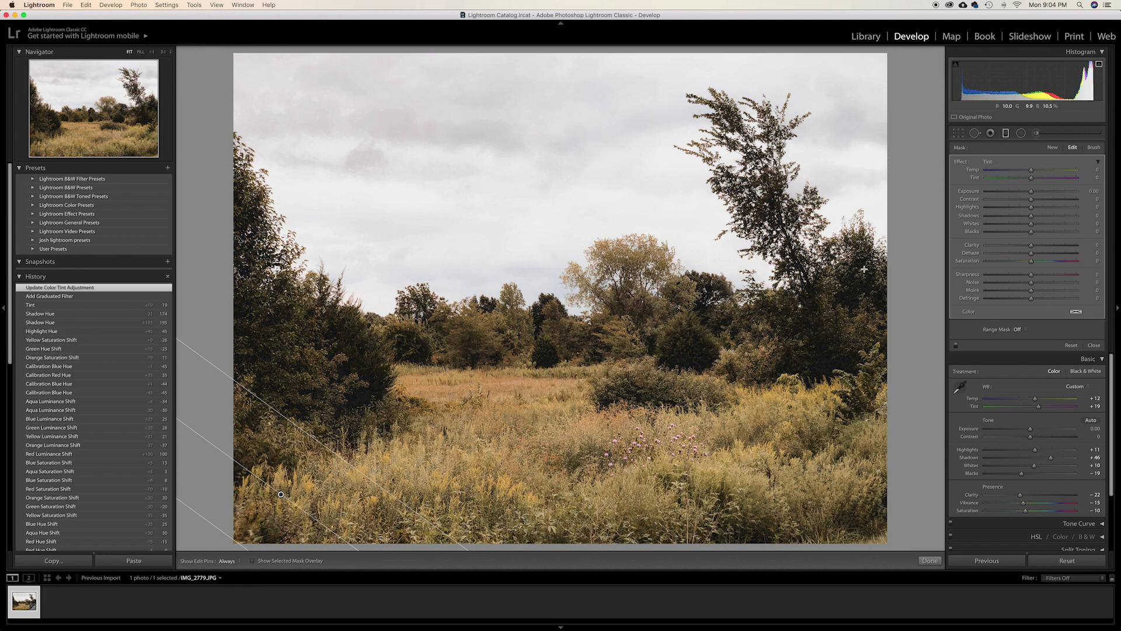
{"action": "left_click_drag", "start_coordinate": [1021, 194], "coordinate": [1017, 191]}
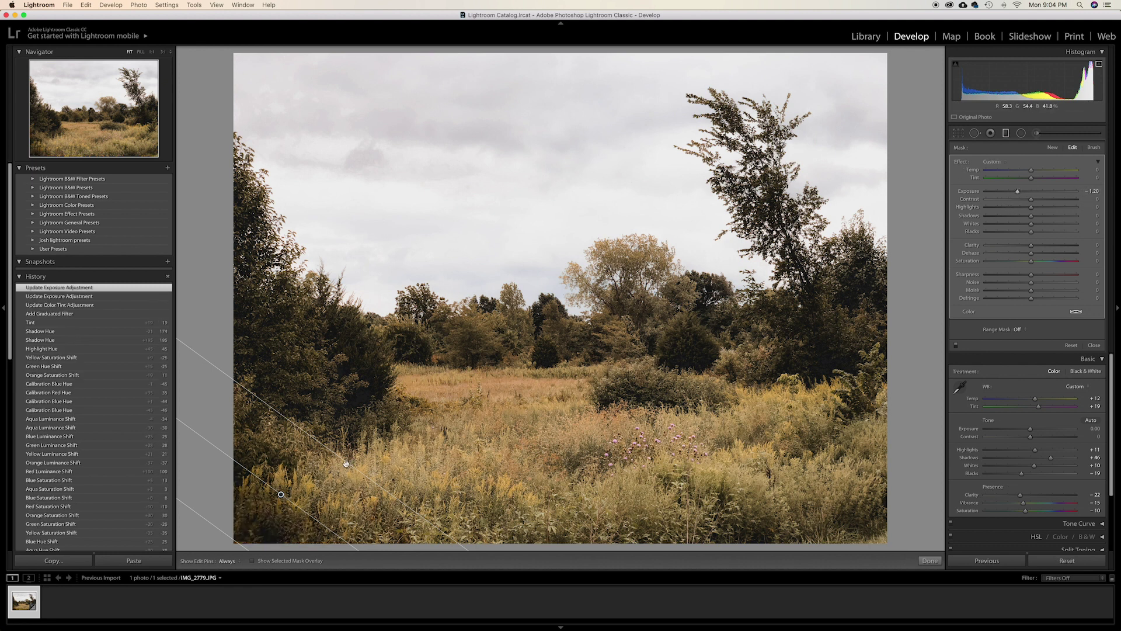
{"action": "left_click_drag", "start_coordinate": [347, 465], "coordinate": [417, 441]}
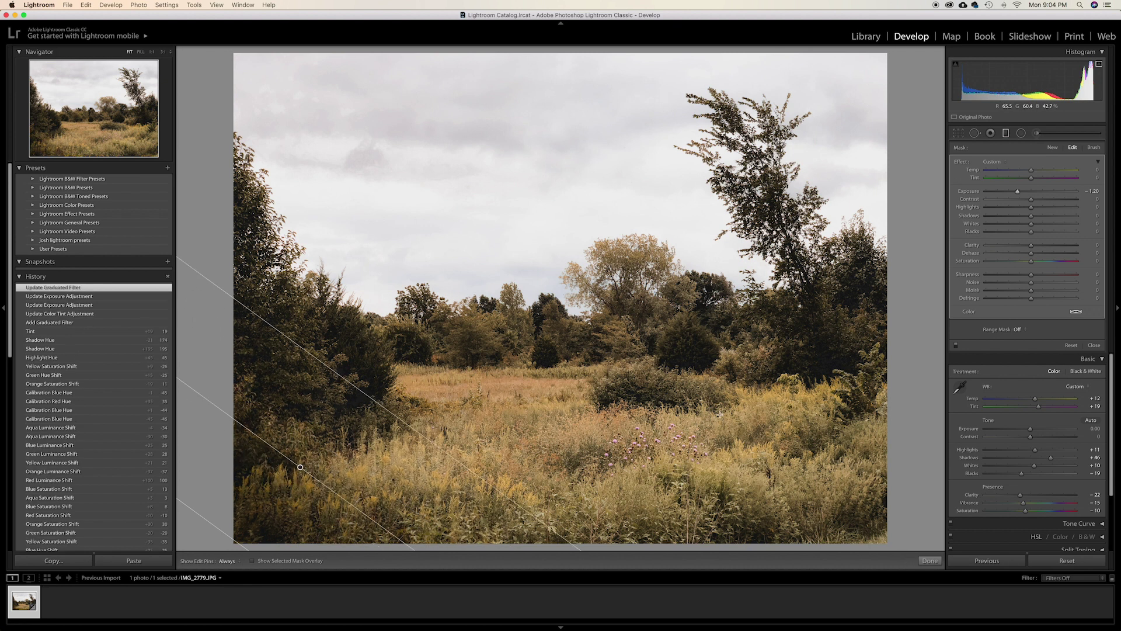
{"action": "left_click", "coordinate": [929, 561]}
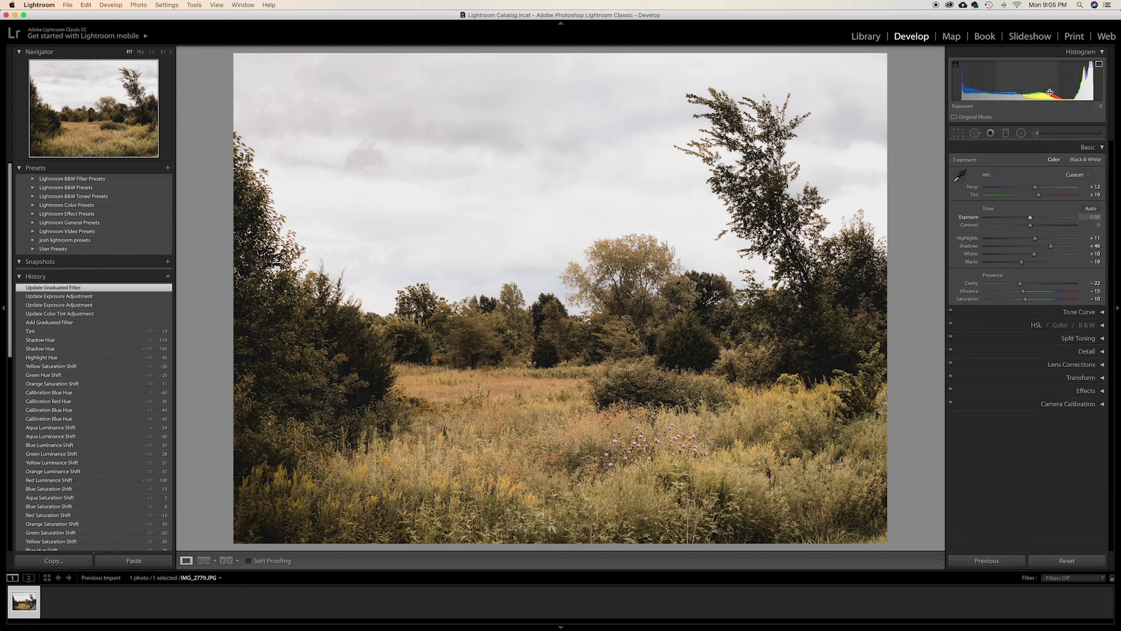
- Add a second diagonal graduated filter over the photo's lower-right corner with Tint reset and Exposure −1.01
{"action": "left_click", "coordinate": [1005, 133]}
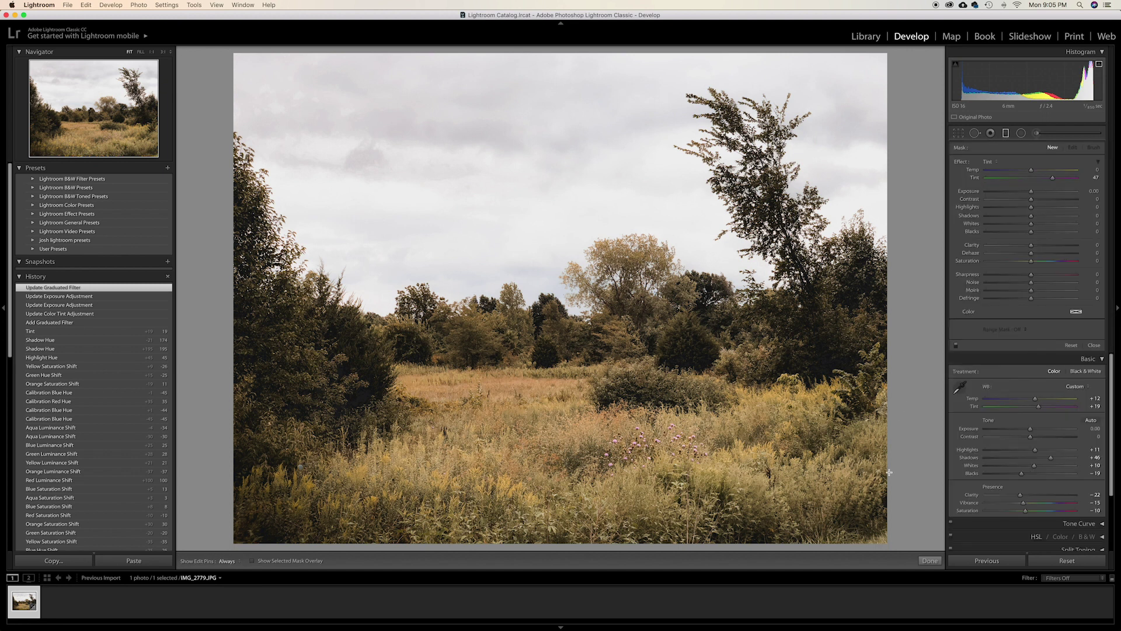
{"action": "left_click_drag", "start_coordinate": [899, 548], "coordinate": [782, 418]}
{"action": "key", "text": "alt"}
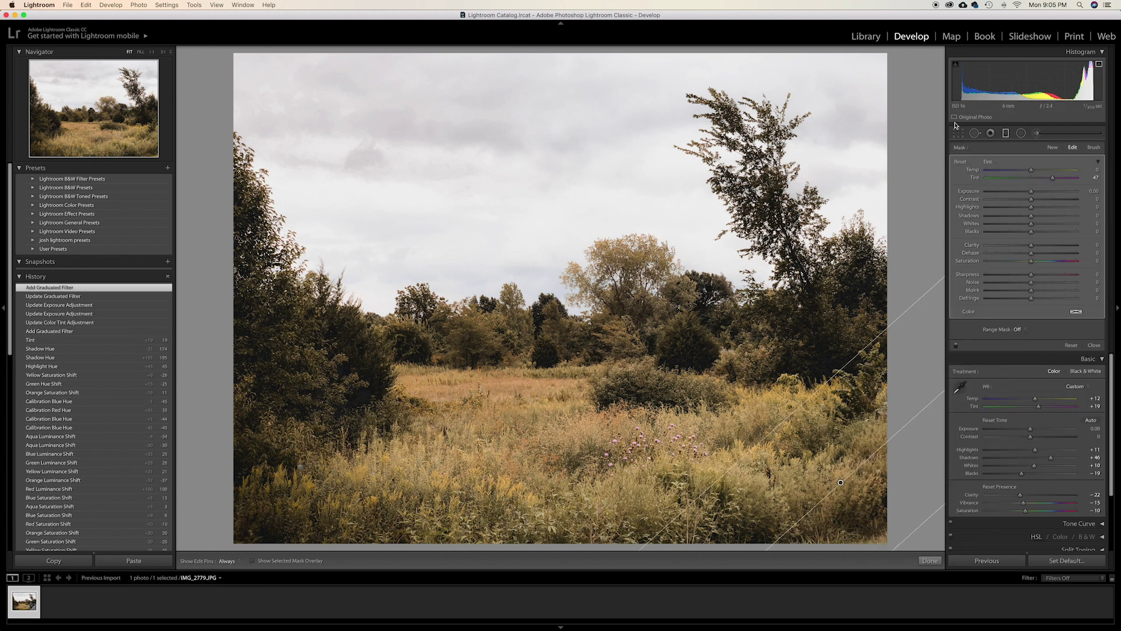
{"action": "left_click", "coordinate": [962, 163], "text": "alt"}
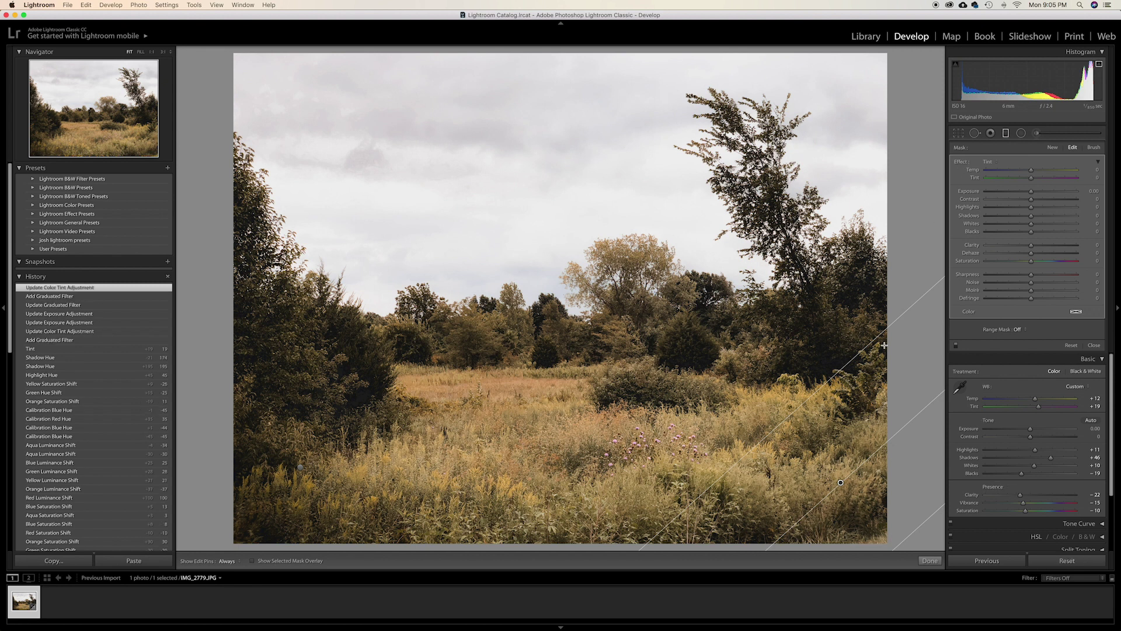
{"action": "left_click_drag", "start_coordinate": [1031, 191], "coordinate": [1017, 193]}
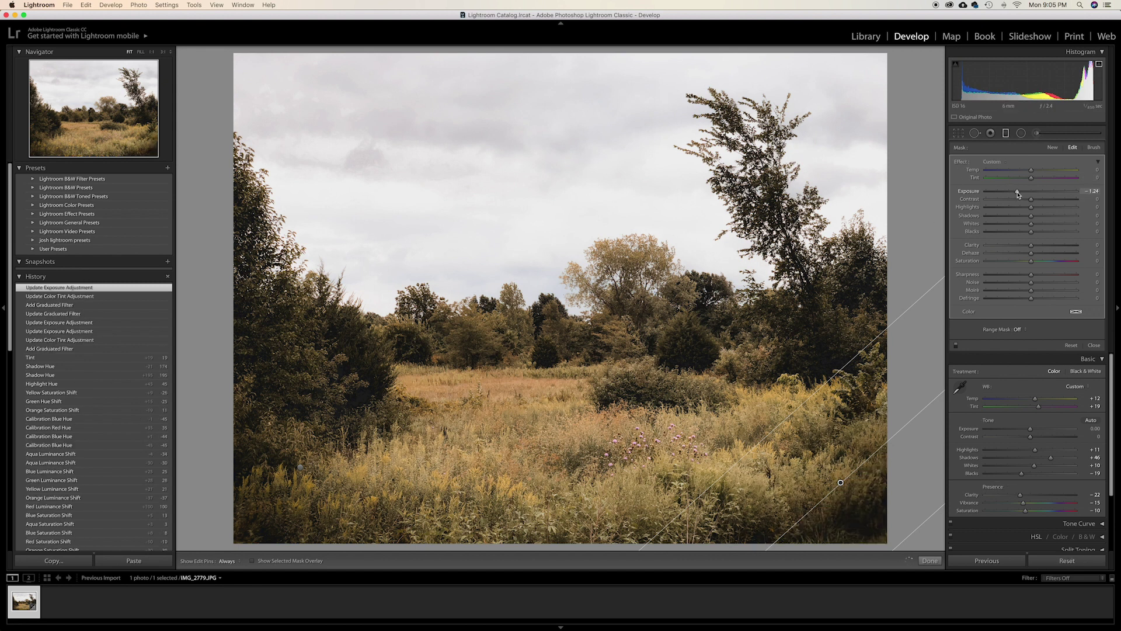
{"action": "left_click_drag", "start_coordinate": [1020, 193], "coordinate": [1020, 193]}
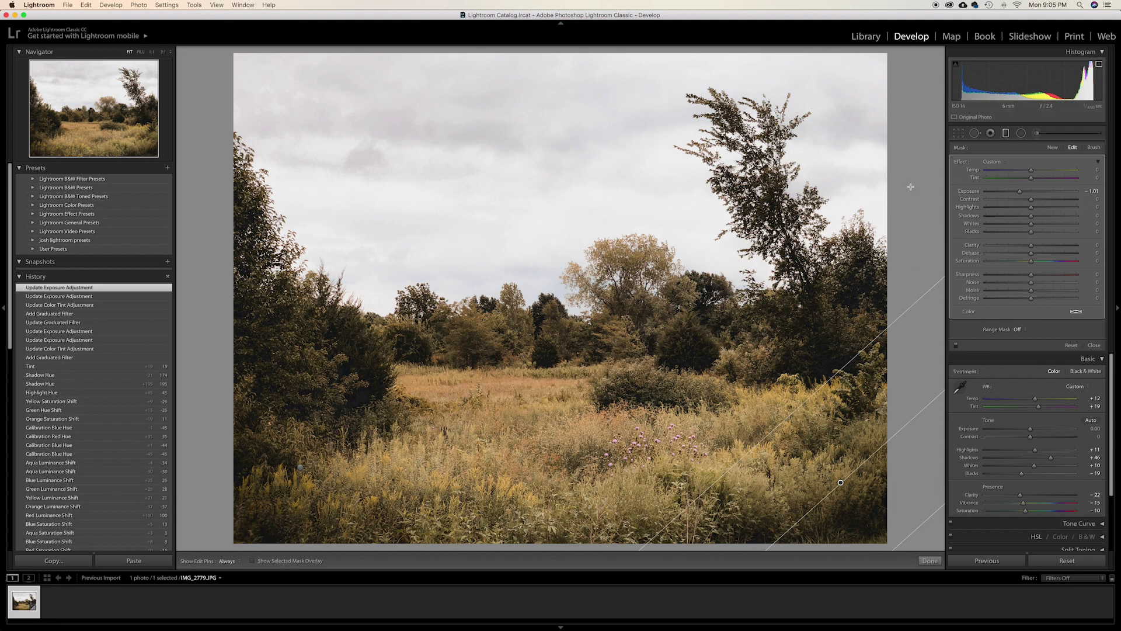
{"action": "left_click", "coordinate": [930, 560]}
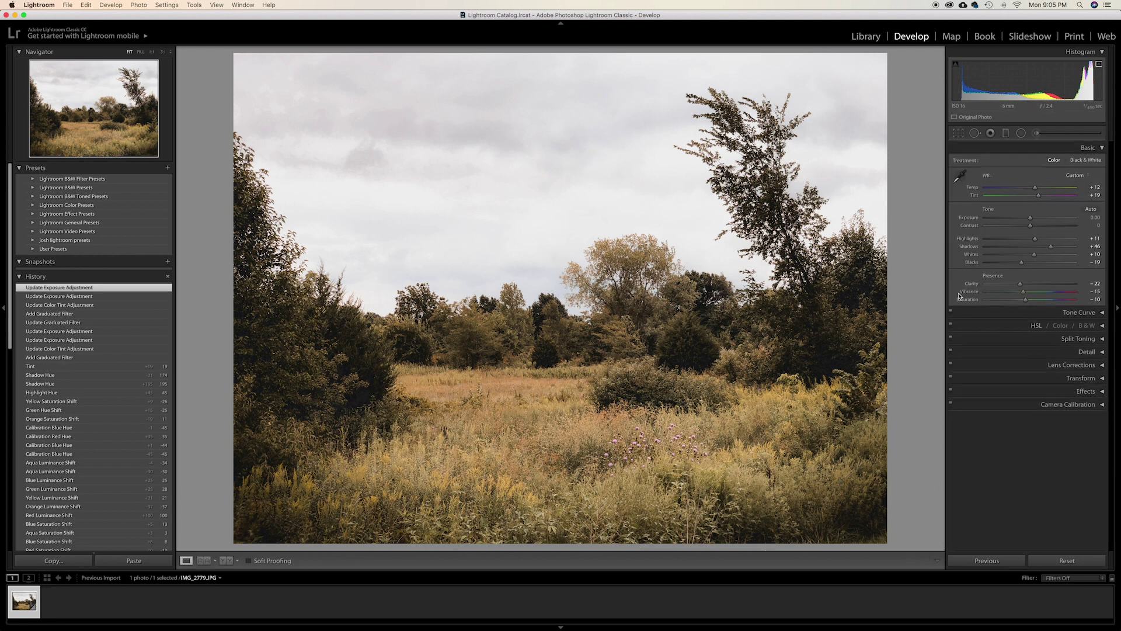
- Draw a large radial filter, center it high in the middle of the sky and reset its Tint to 0
{"action": "left_click", "coordinate": [1021, 133]}
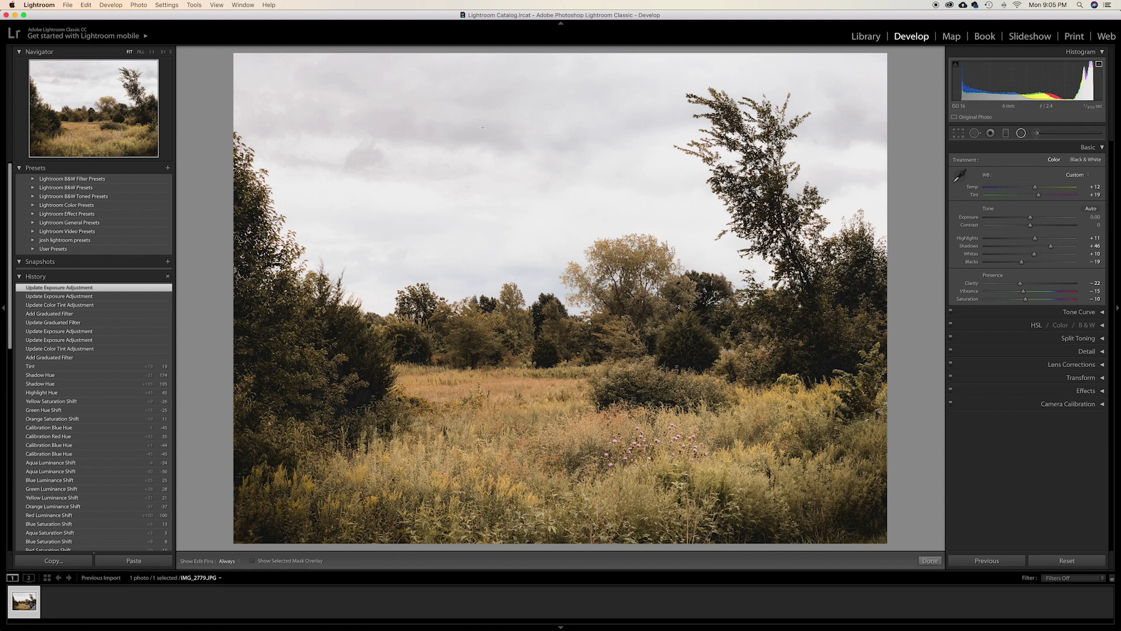
{"action": "left_click_drag", "start_coordinate": [227, 50], "coordinate": [668, 276]}
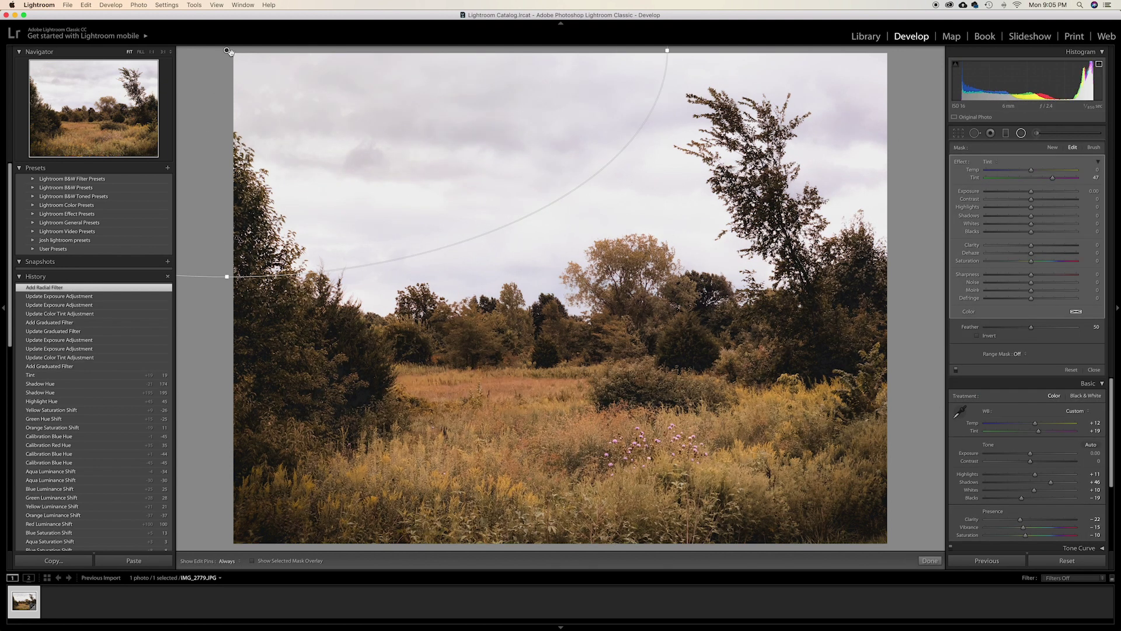
{"action": "left_click_drag", "start_coordinate": [226, 51], "coordinate": [509, 86]}
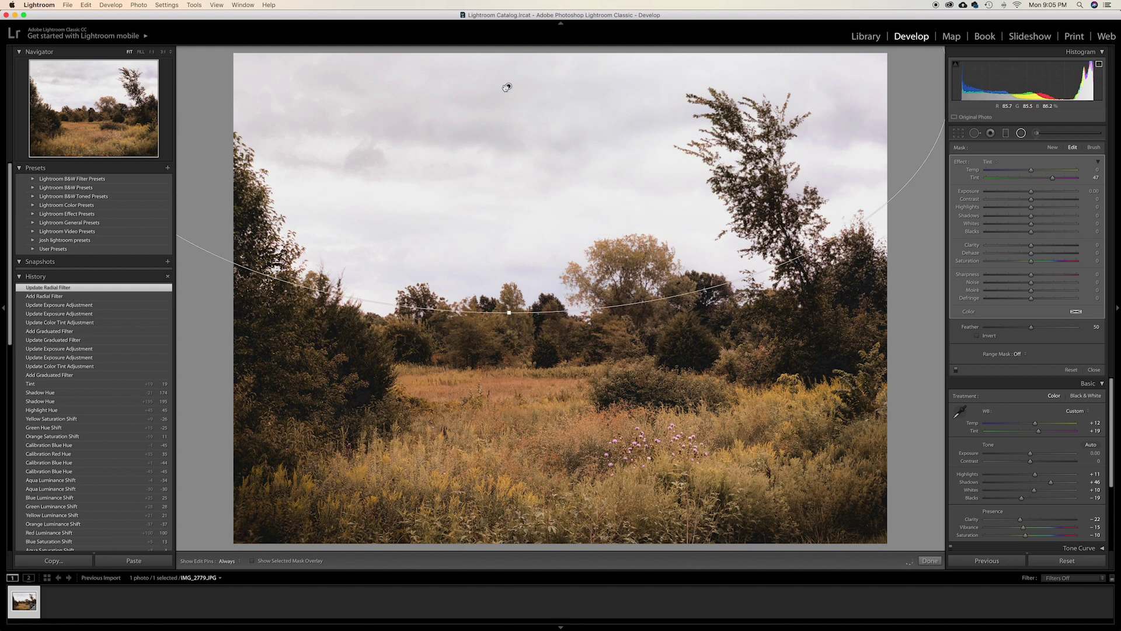
{"action": "double_click", "coordinate": [974, 177]}
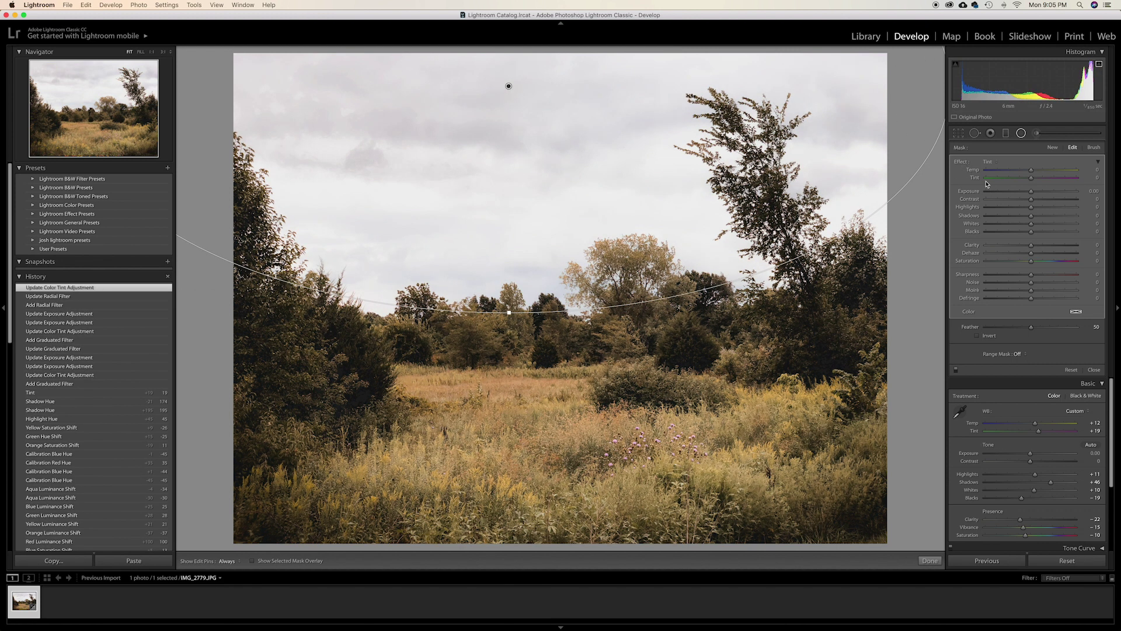
- Set the sky radial filter's Exposure to −1.18, invert its mask to affect the inside, and set Feather to 20
{"action": "left_click", "coordinate": [1018, 191]}
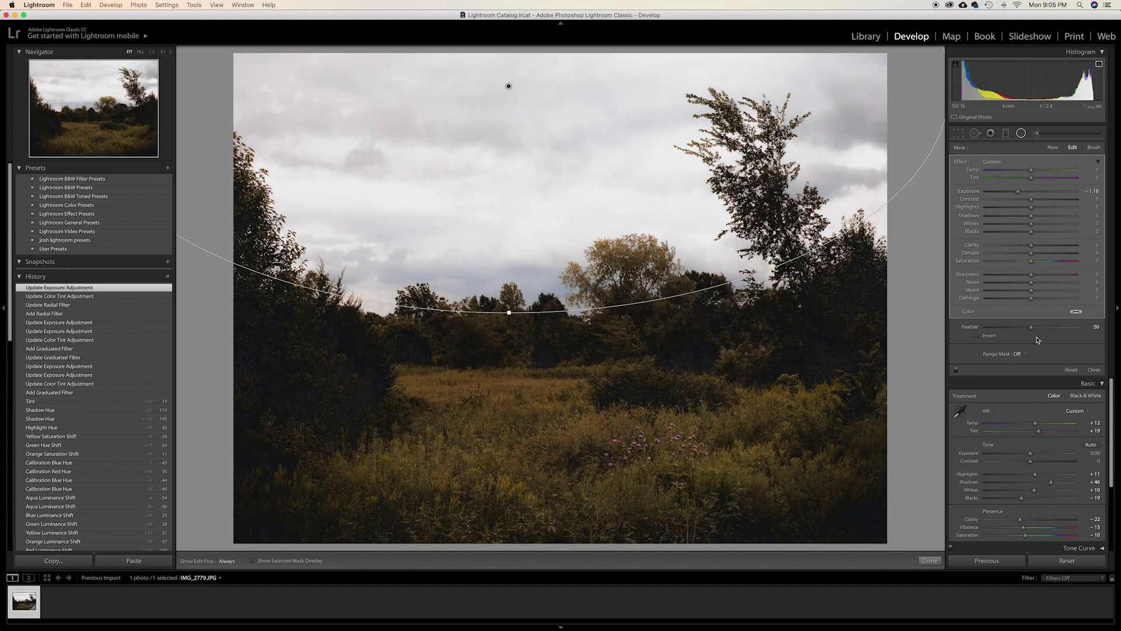
{"action": "left_click", "coordinate": [976, 337]}
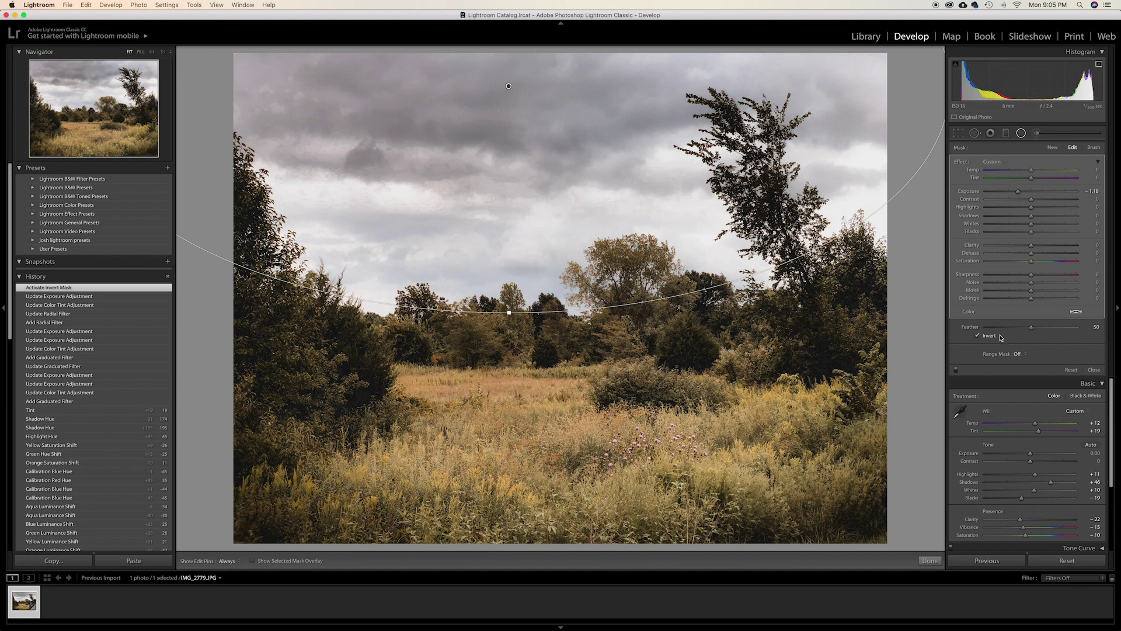
{"action": "left_click_drag", "start_coordinate": [1030, 327], "coordinate": [1004, 330]}
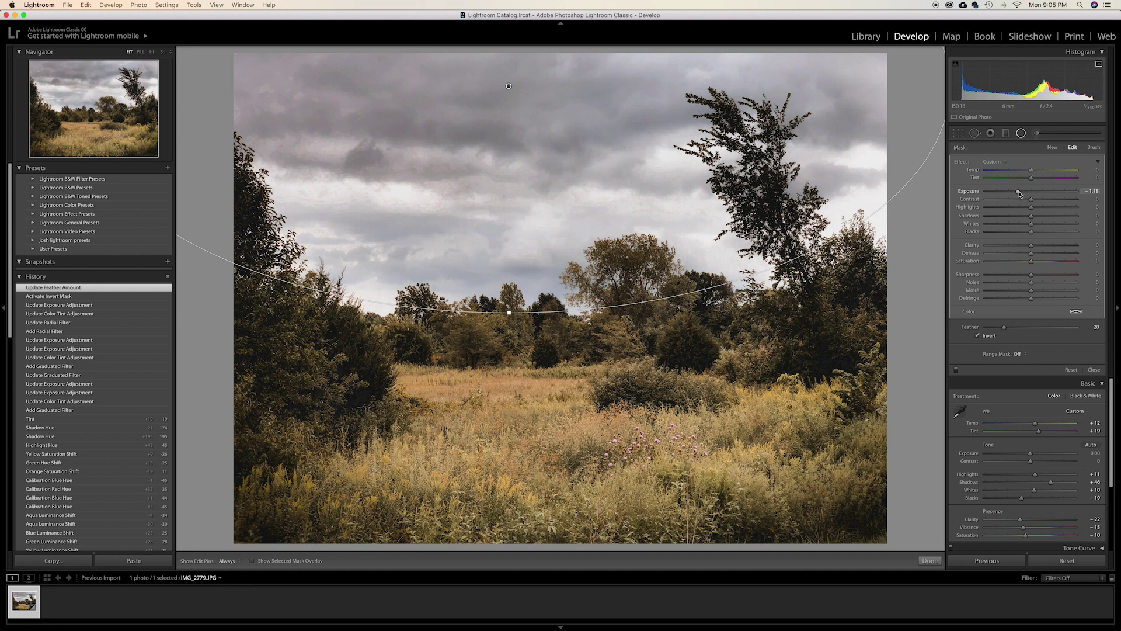
- Set the sky radial filter's Exposure to −1.43, Tint to −100 and Temp to −6, and close the filter
{"action": "left_click_drag", "start_coordinate": [1016, 193], "coordinate": [1014, 193]}
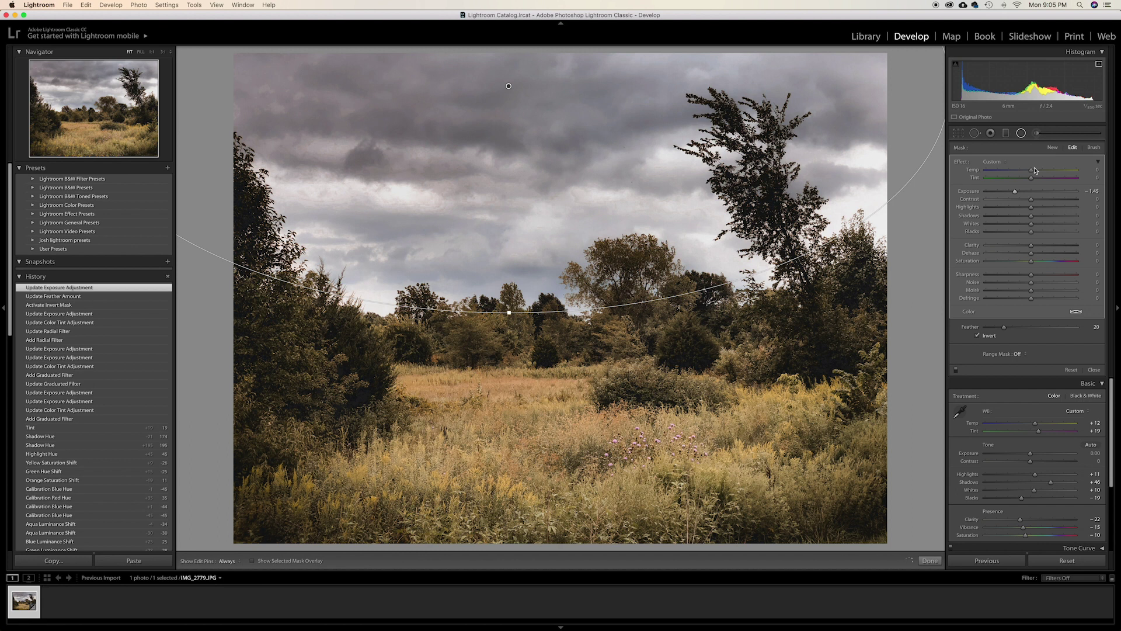
{"action": "left_click_drag", "start_coordinate": [1031, 177], "coordinate": [983, 179]}
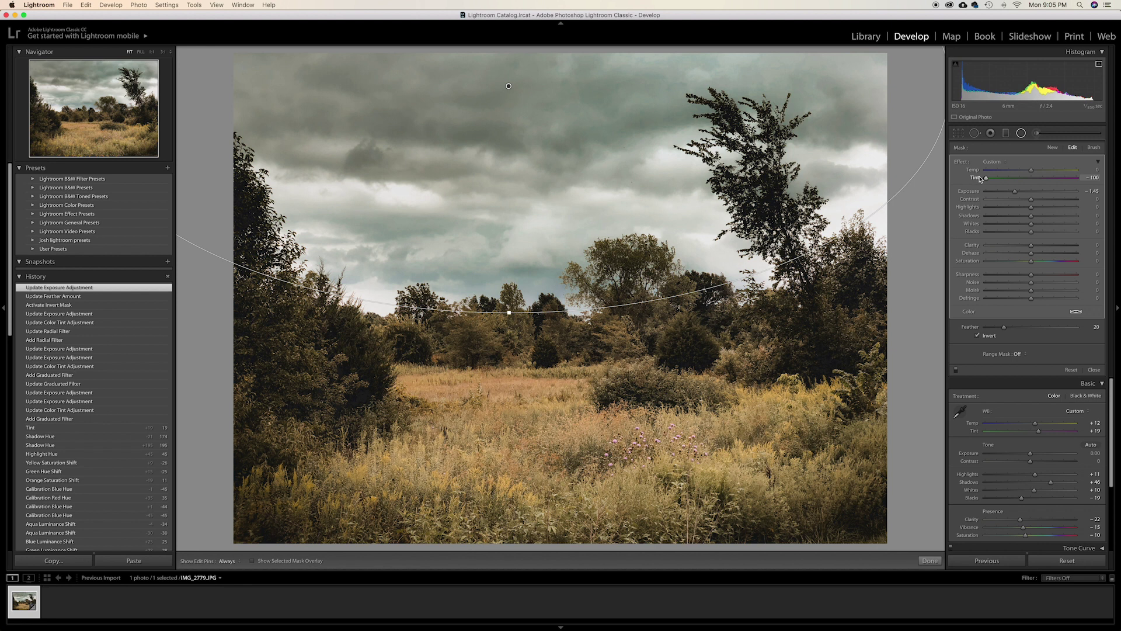
{"action": "left_click_drag", "start_coordinate": [975, 179], "coordinate": [1028, 174]}
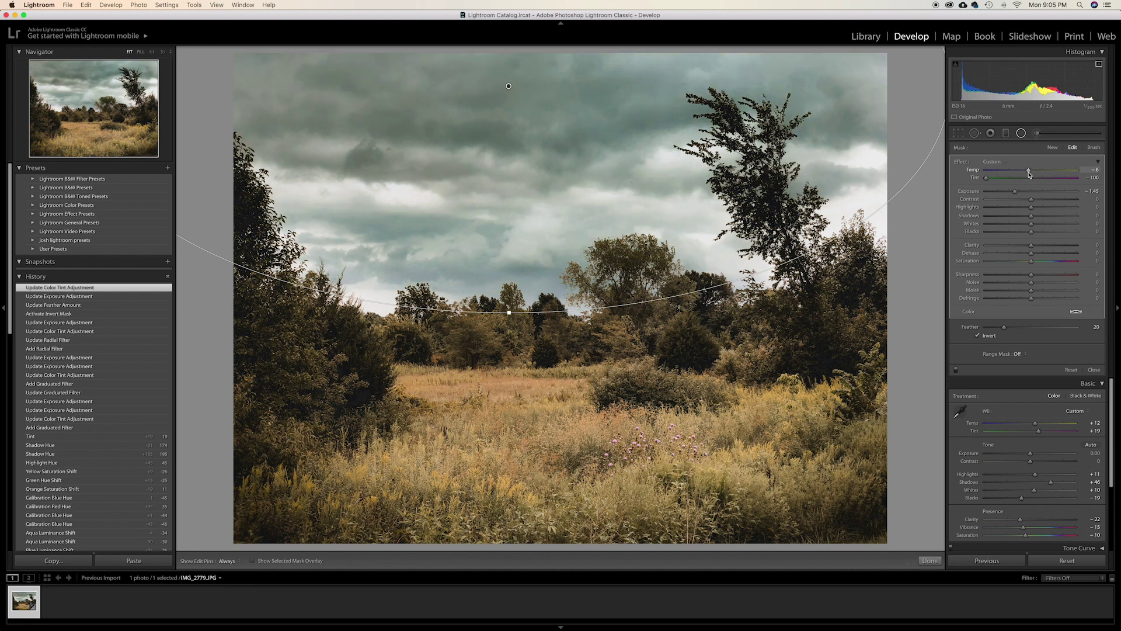
{"action": "left_click_drag", "start_coordinate": [1028, 174], "coordinate": [1028, 174]}
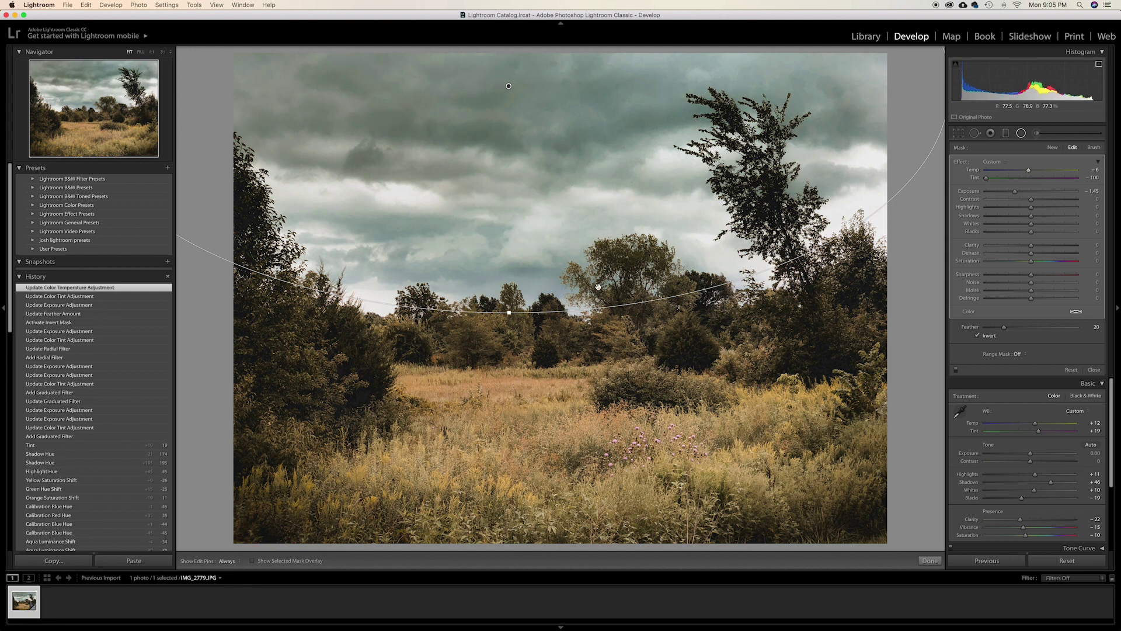
{"action": "left_click", "coordinate": [929, 560]}
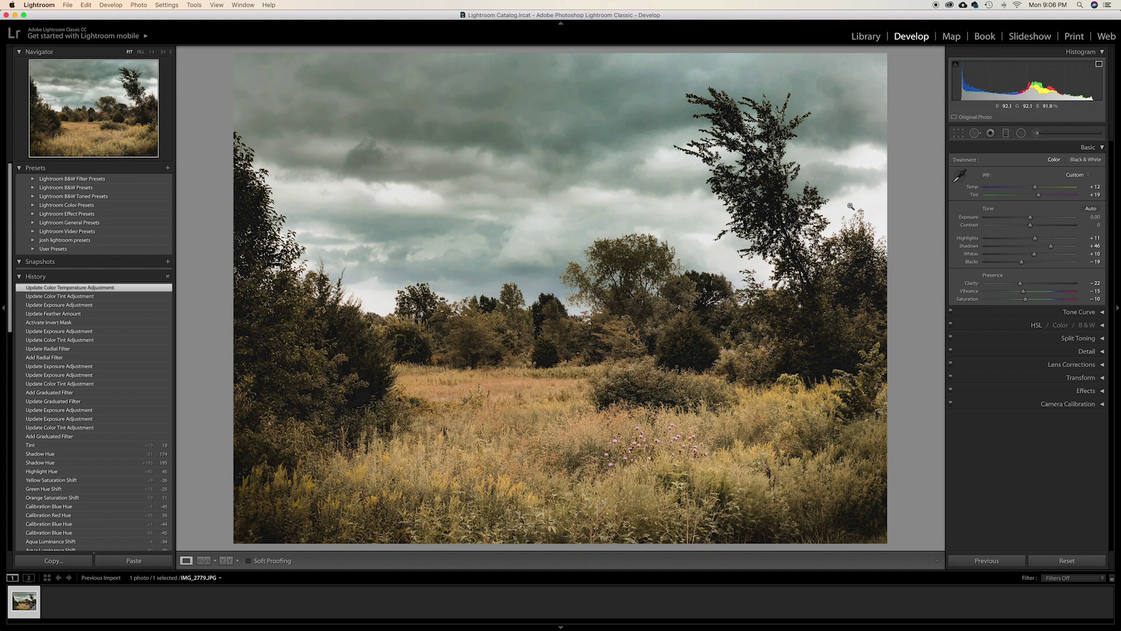
- Add a slanted, widened graduated filter over the sky's right edge with Tint reset, Exposure −0.99 and Highlights −77
{"action": "left_click", "coordinate": [1006, 133]}
{"action": "left_click_drag", "start_coordinate": [911, 188], "coordinate": [880, 191]}
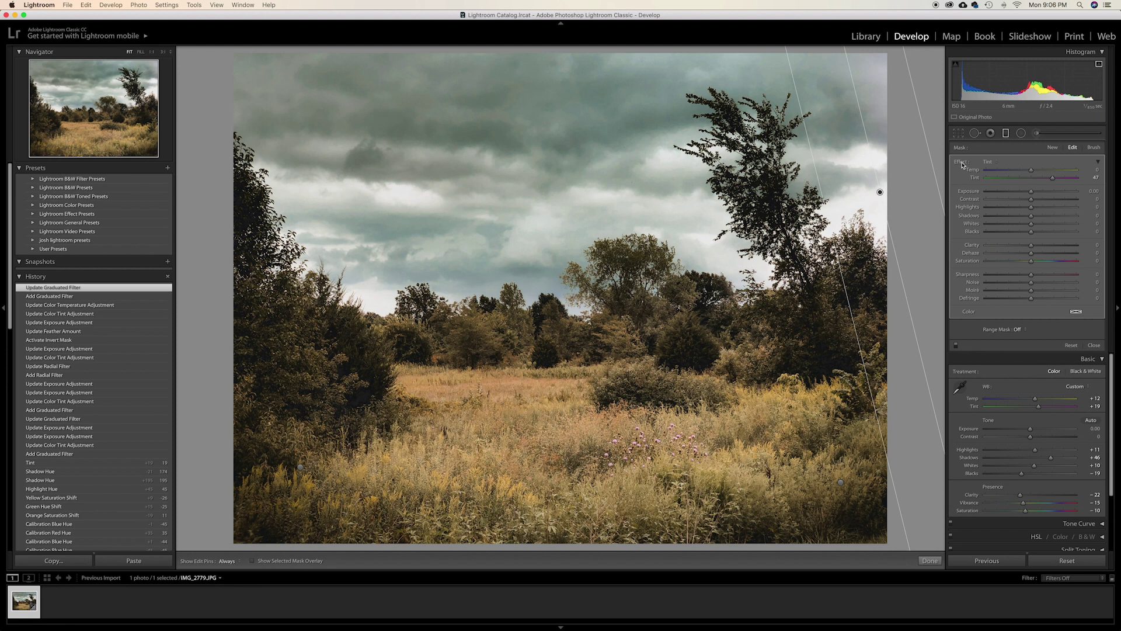
{"action": "double_click", "coordinate": [974, 177]}
{"action": "left_click_drag", "start_coordinate": [1027, 196], "coordinate": [1020, 196]}
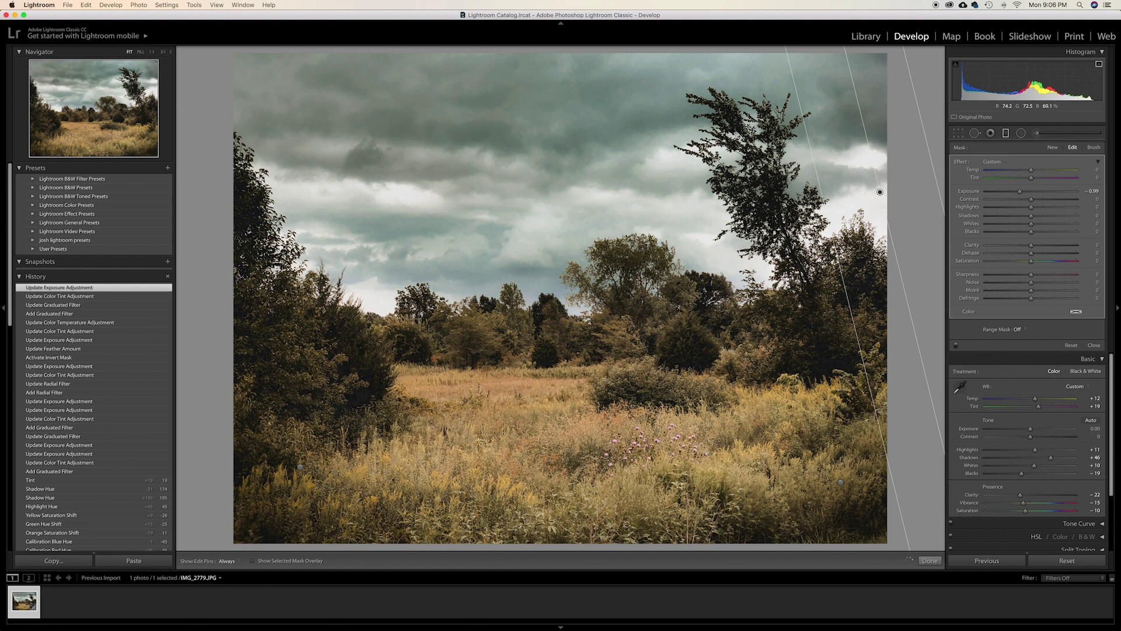
{"action": "left_click_drag", "start_coordinate": [832, 237], "coordinate": [787, 248]}
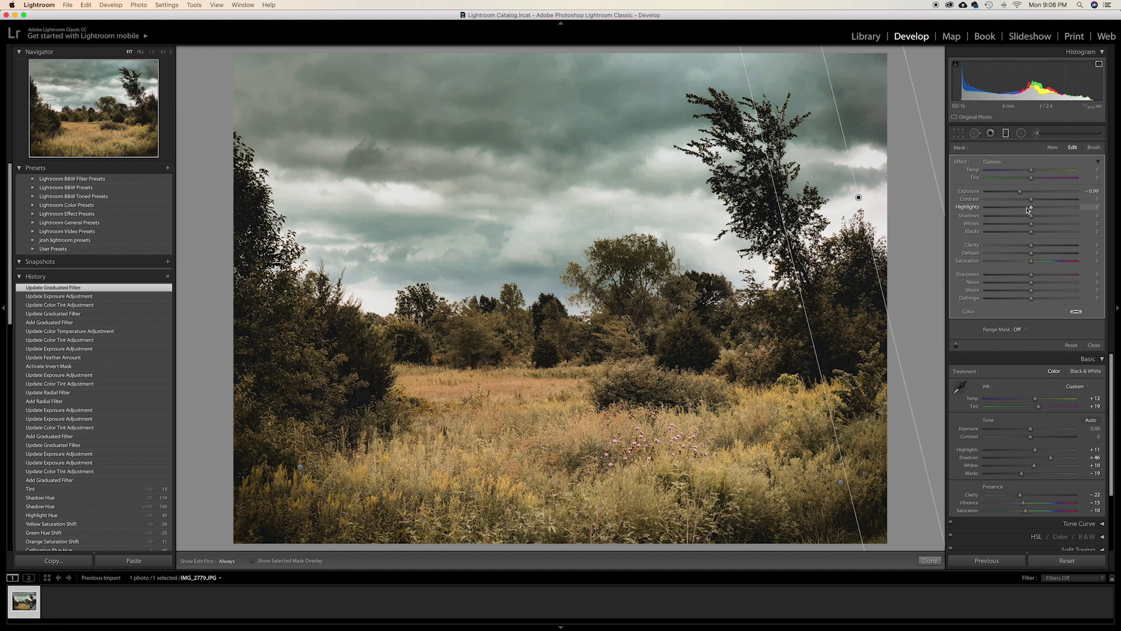
{"action": "left_click_drag", "start_coordinate": [1029, 209], "coordinate": [997, 211]}
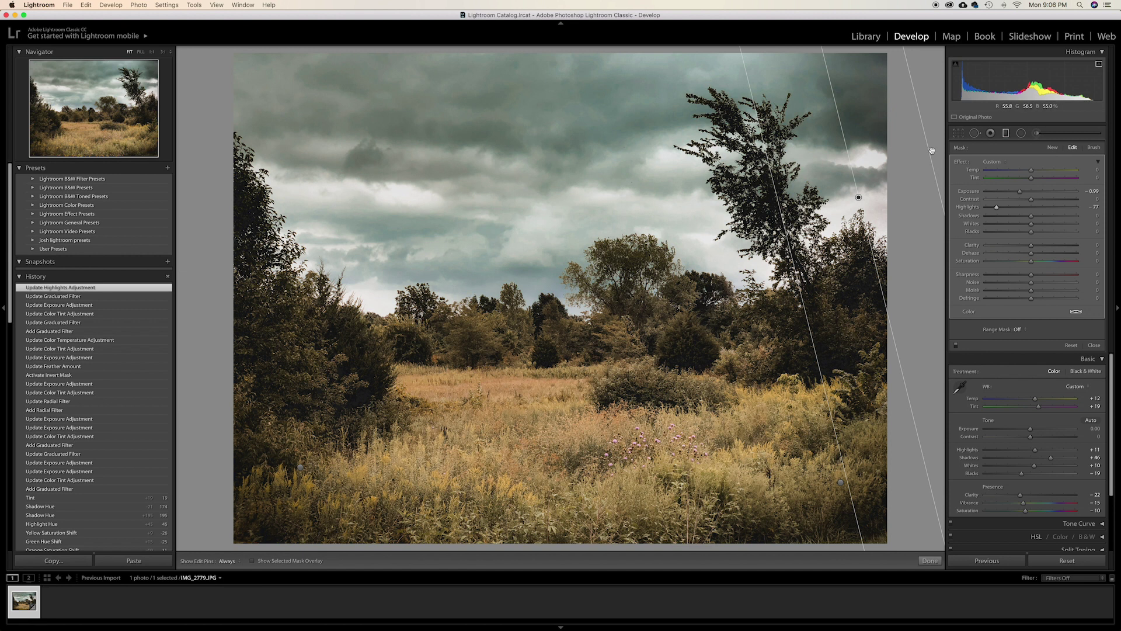
- Draw a wide oval radial filter over the lower-left sky and move it toward the middle, just above the treeline
{"action": "left_click", "coordinate": [1021, 134]}
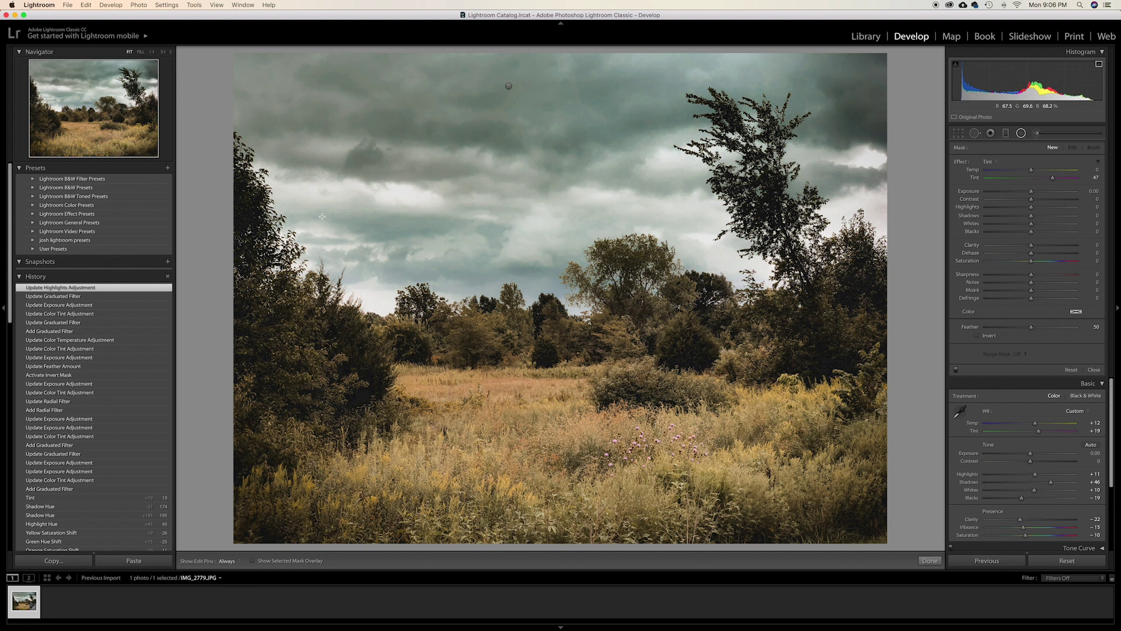
{"action": "left_click_drag", "start_coordinate": [312, 213], "coordinate": [473, 300]}
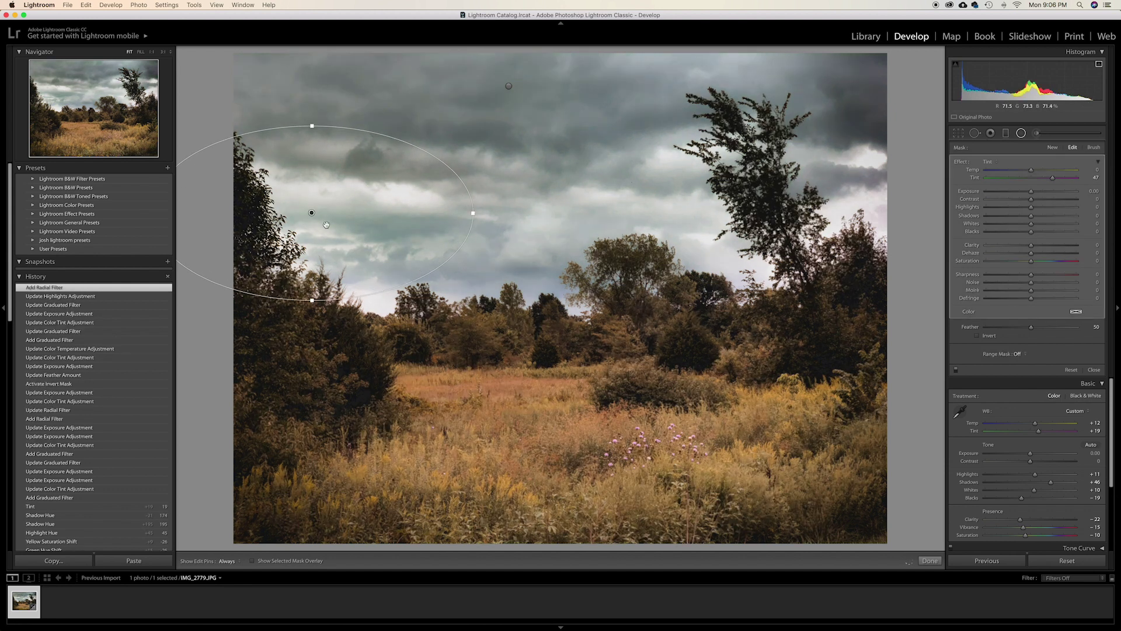
{"action": "left_click_drag", "start_coordinate": [328, 225], "coordinate": [432, 243]}
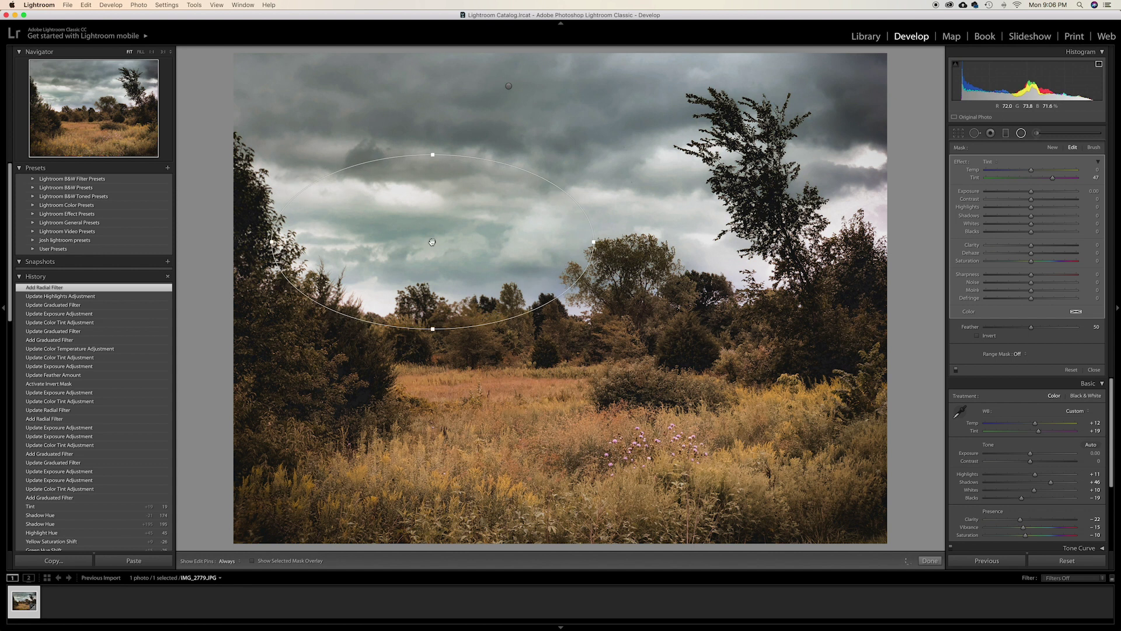
- Set the new radial filter's Feather to 23, reset its Tint, invert its mask, and set Exposure to −0.61
{"action": "left_click", "coordinate": [1007, 327]}
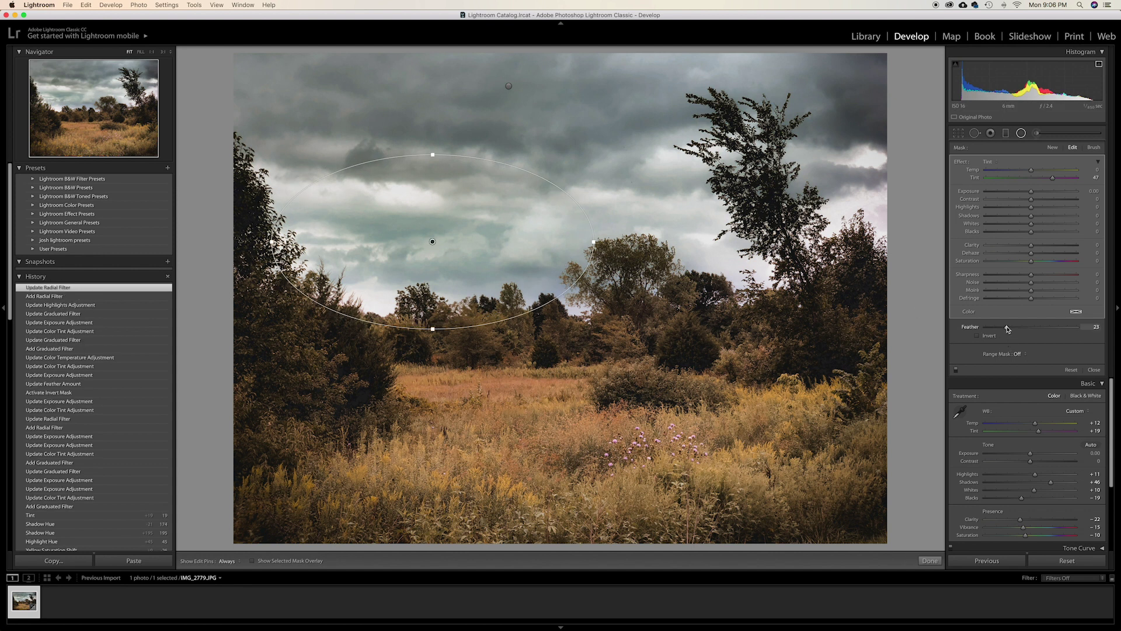
{"action": "key", "text": "alt"}
{"action": "left_click", "coordinate": [963, 163], "text": "alt"}
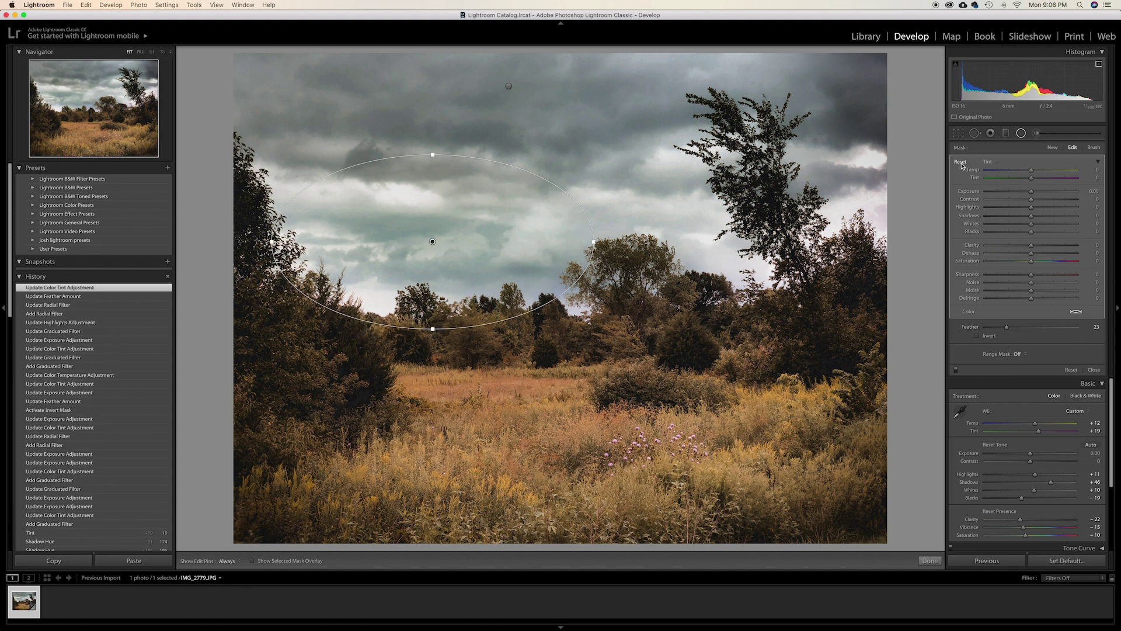
{"action": "left_click", "coordinate": [977, 337]}
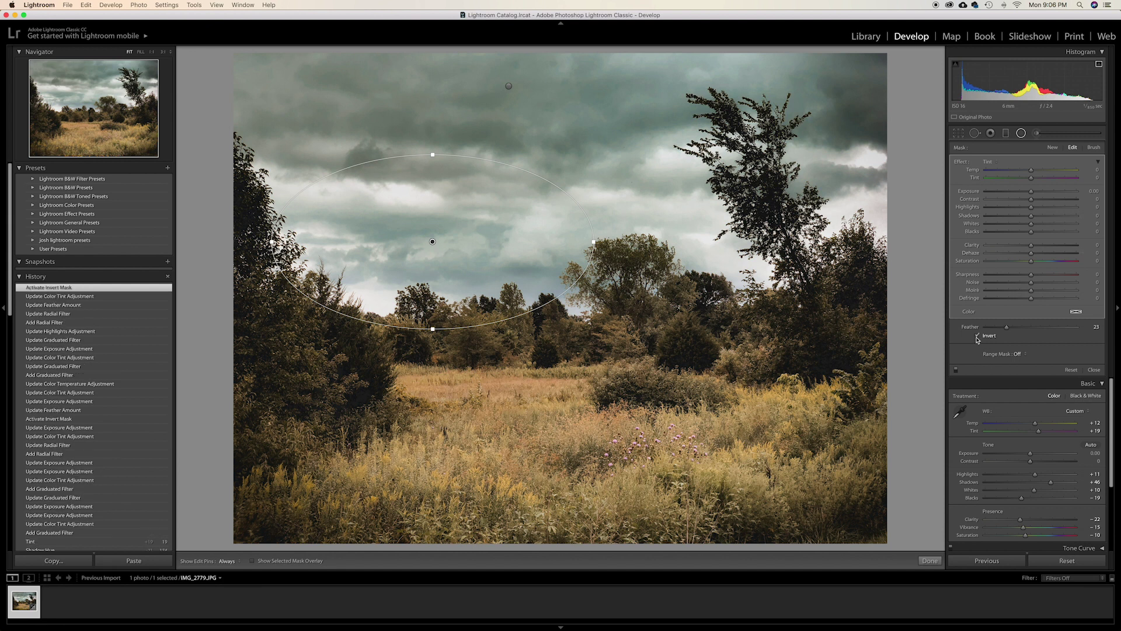
{"action": "left_click_drag", "start_coordinate": [1028, 192], "coordinate": [1025, 194]}
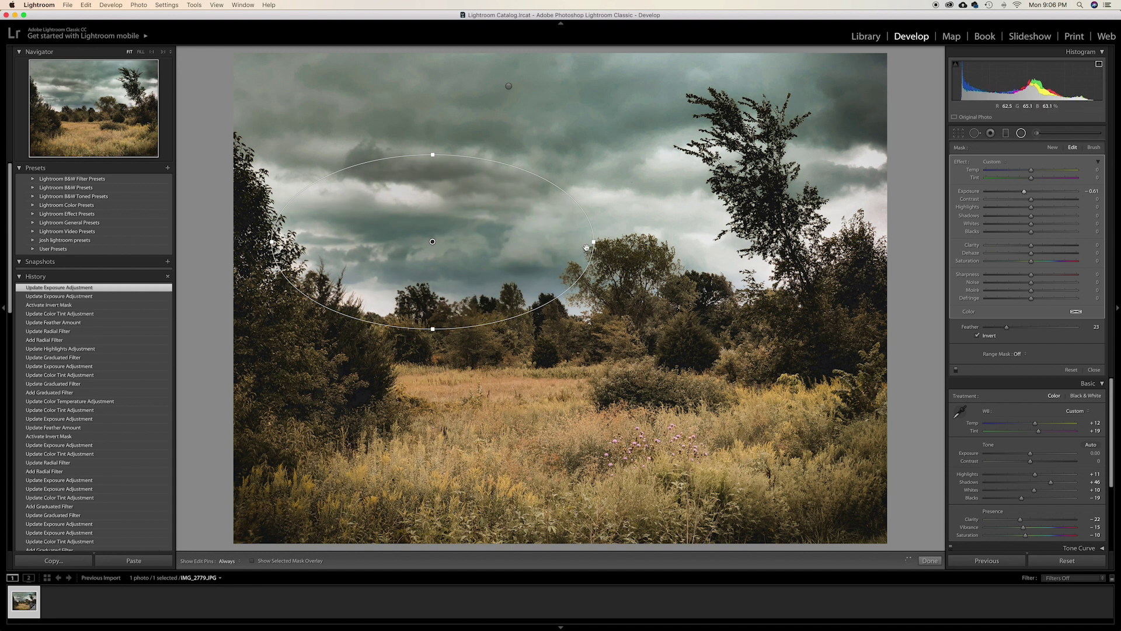
- Reshape the radial filter into a flat, wide oval across the lower sky with Feather 63 and Exposure −0.26
{"action": "left_click_drag", "start_coordinate": [432, 156], "coordinate": [427, 125]}
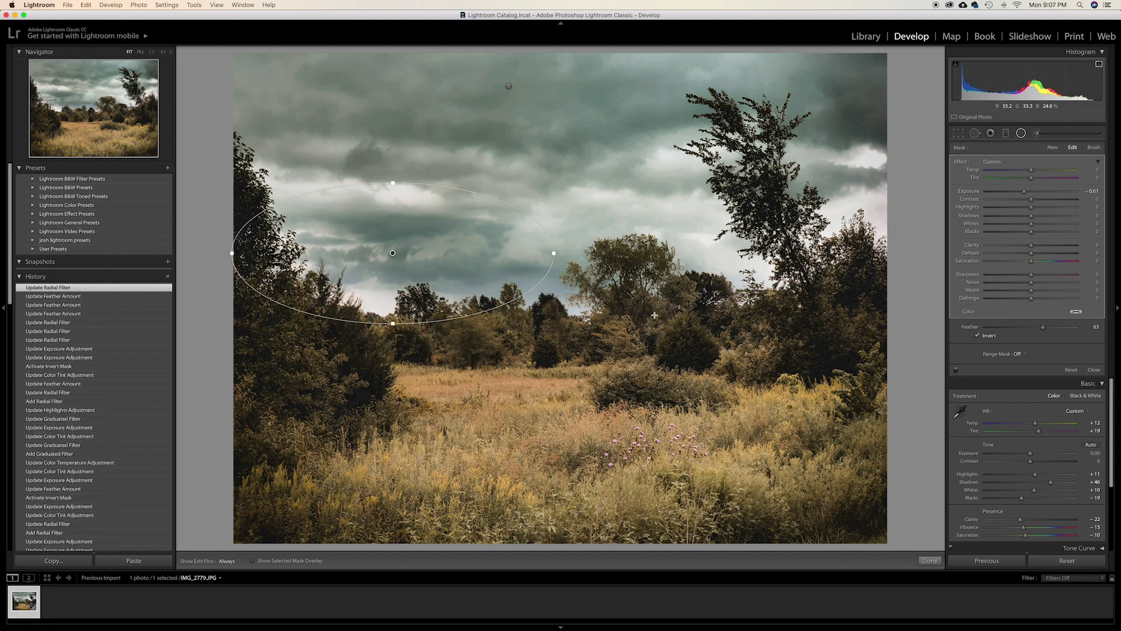
{"action": "left_click_drag", "start_coordinate": [554, 253], "coordinate": [841, 255]}
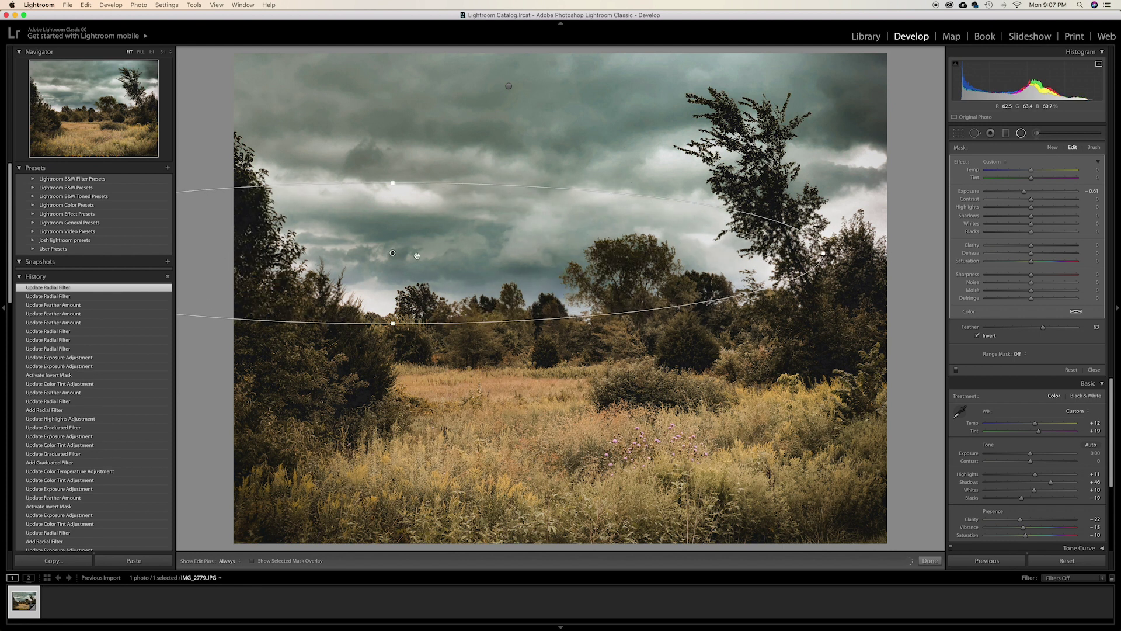
{"action": "left_click_drag", "start_coordinate": [415, 255], "coordinate": [451, 252]}
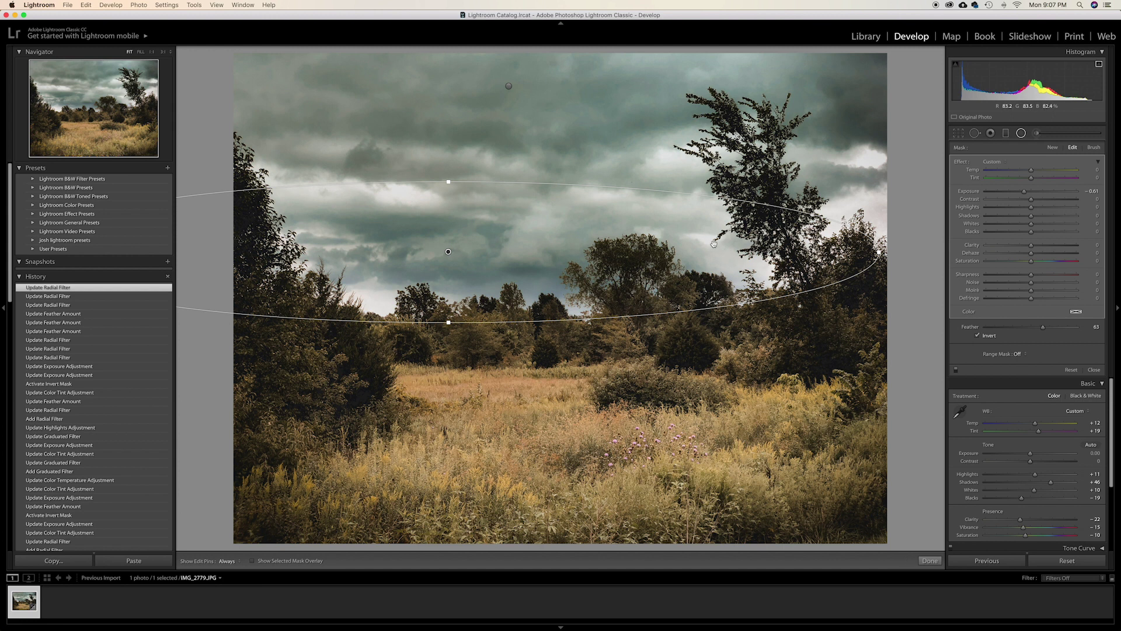
{"action": "left_click_drag", "start_coordinate": [1027, 194], "coordinate": [1033, 194]}
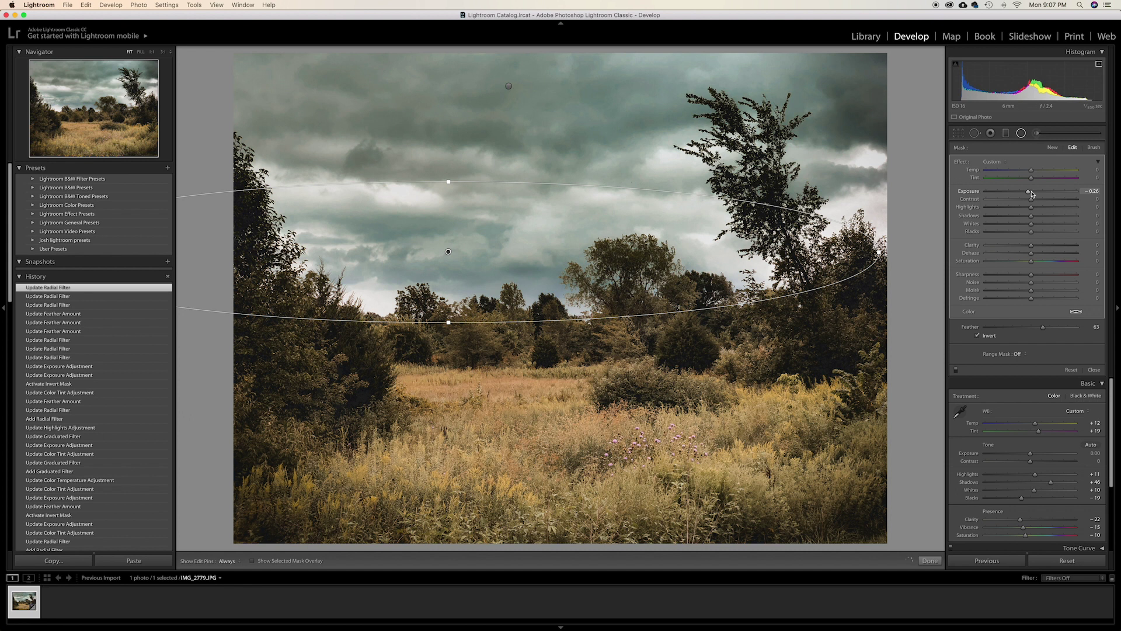
{"action": "left_click", "coordinate": [930, 560]}
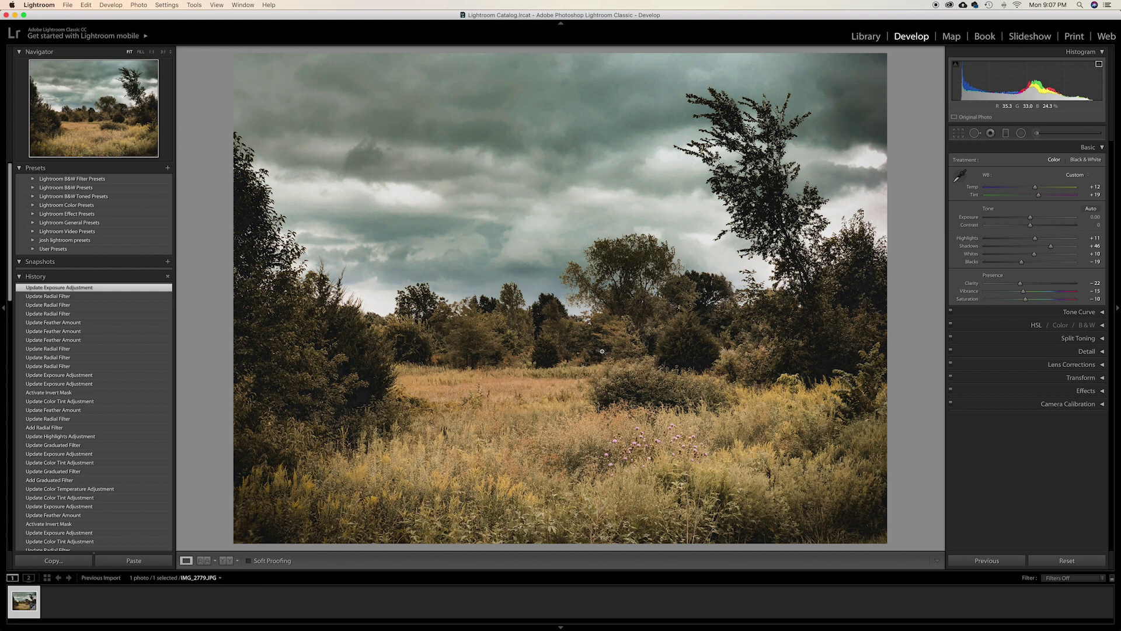
- Compare the edited photo with its unedited original, and return to the edited version
{"action": "key", "text": "backslash"}
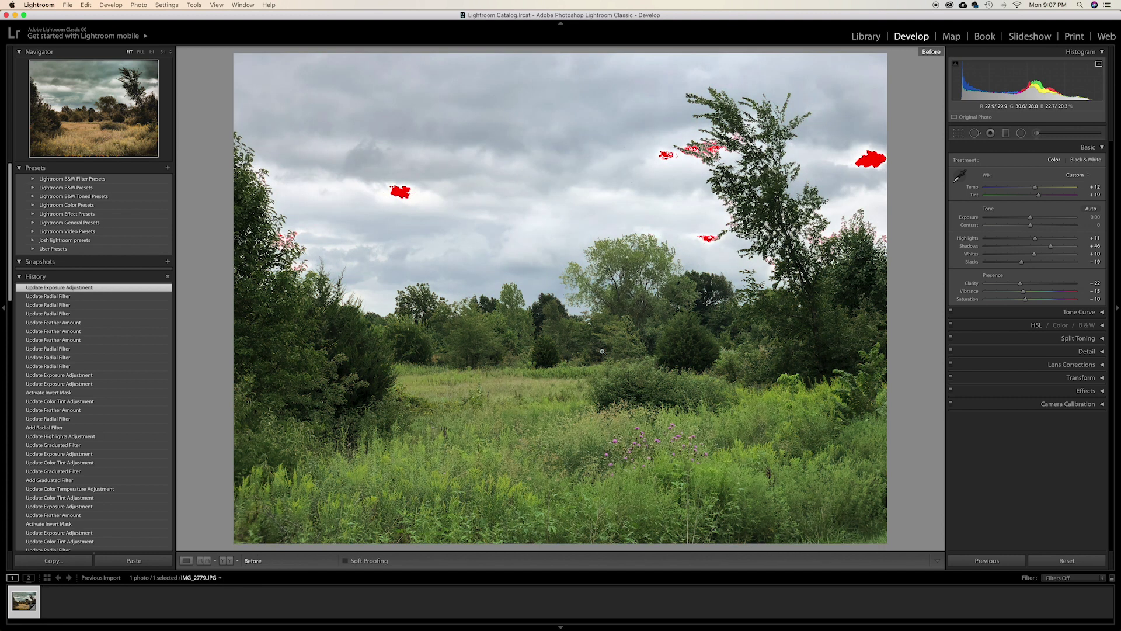
{"action": "key", "text": "backslash"}
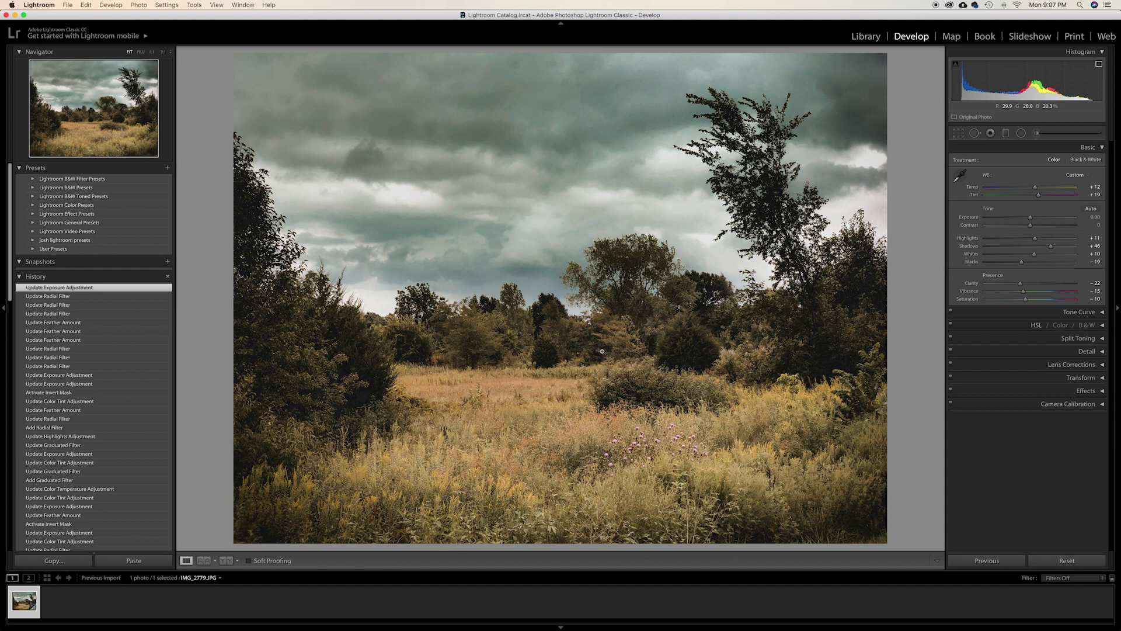
- Set the photo's Vibrance to −24 and its post-crop vignetting Amount to −10
{"action": "left_click", "coordinate": [1088, 148]}
{"action": "left_click", "coordinate": [1084, 239]}
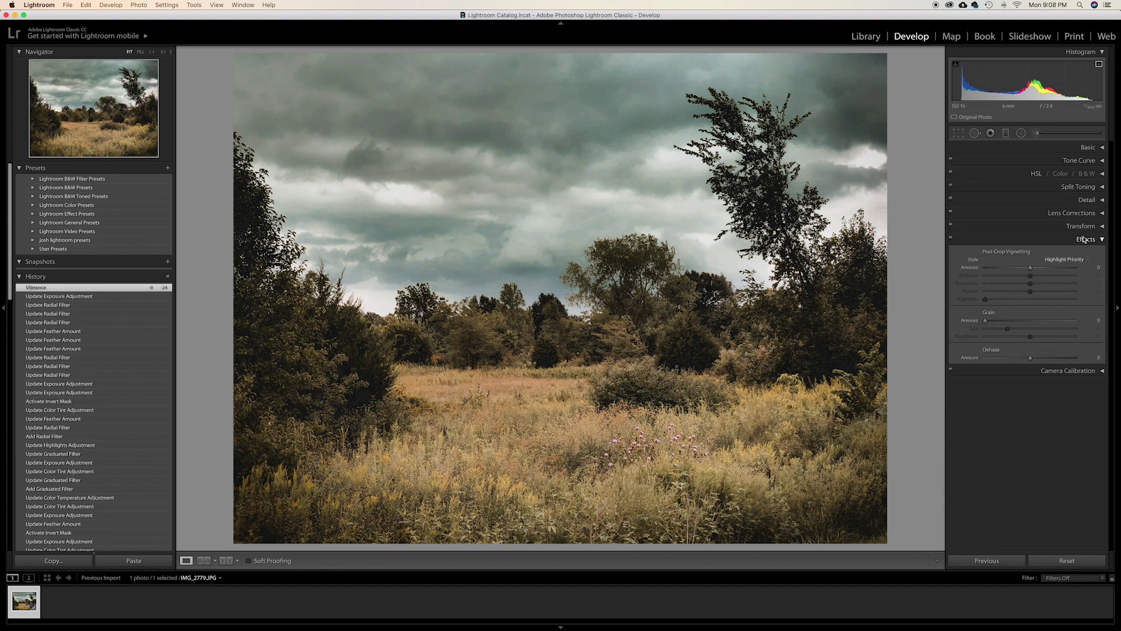
{"action": "double_click", "coordinate": [1026, 269]}
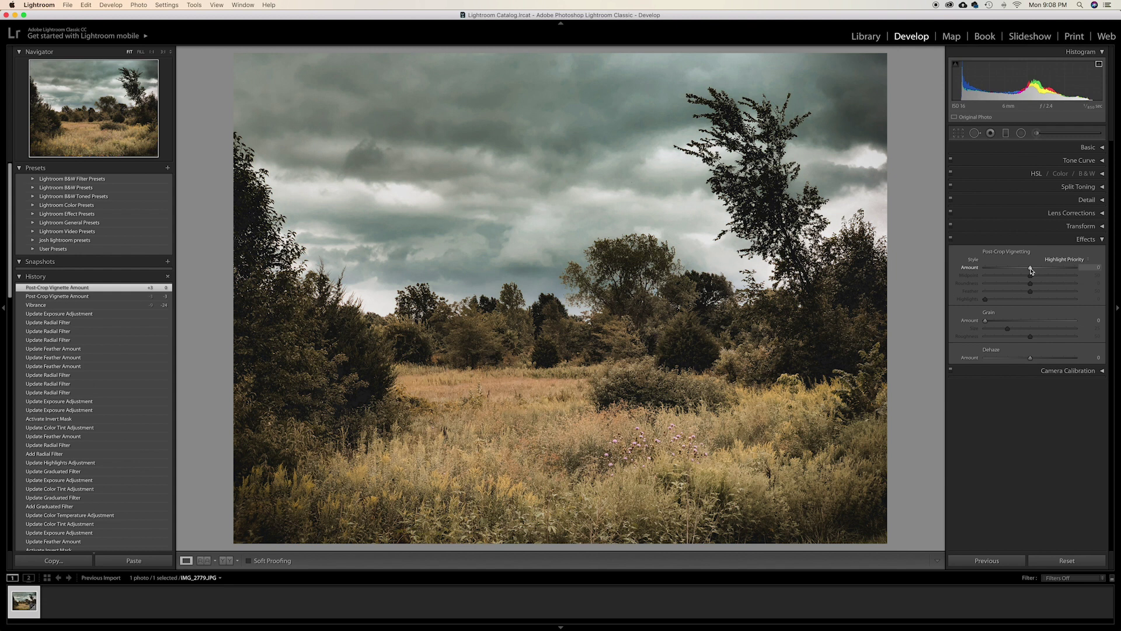
{"action": "left_click_drag", "start_coordinate": [1031, 269], "coordinate": [1026, 270]}
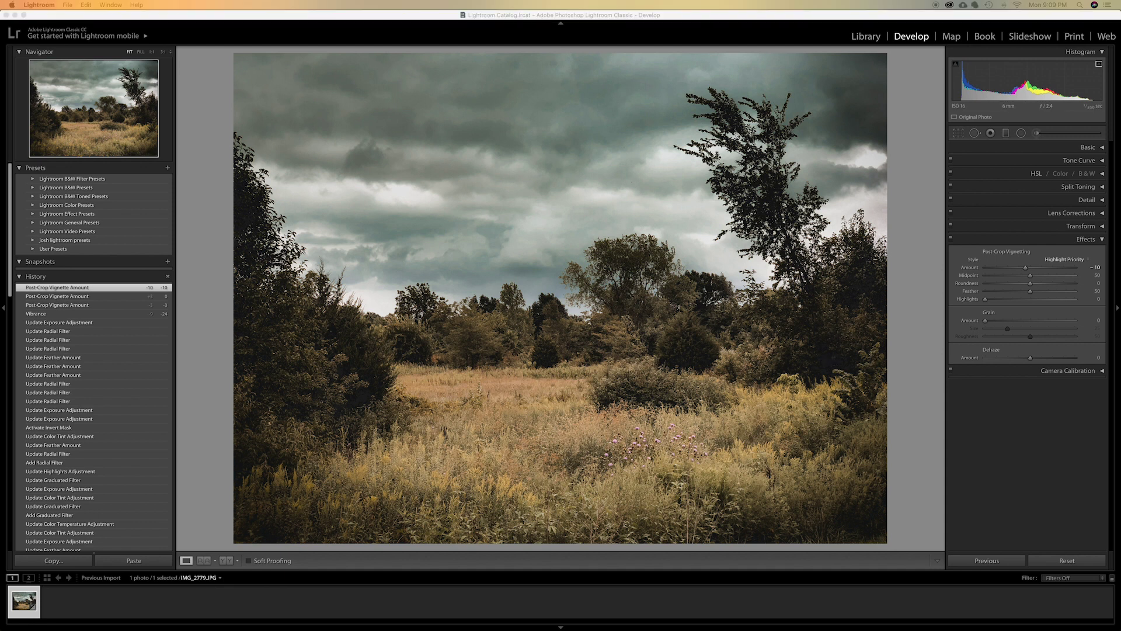
- View the finished photo with the surrounding interface blacked out
{"action": "left_click", "coordinate": [932, 375]}
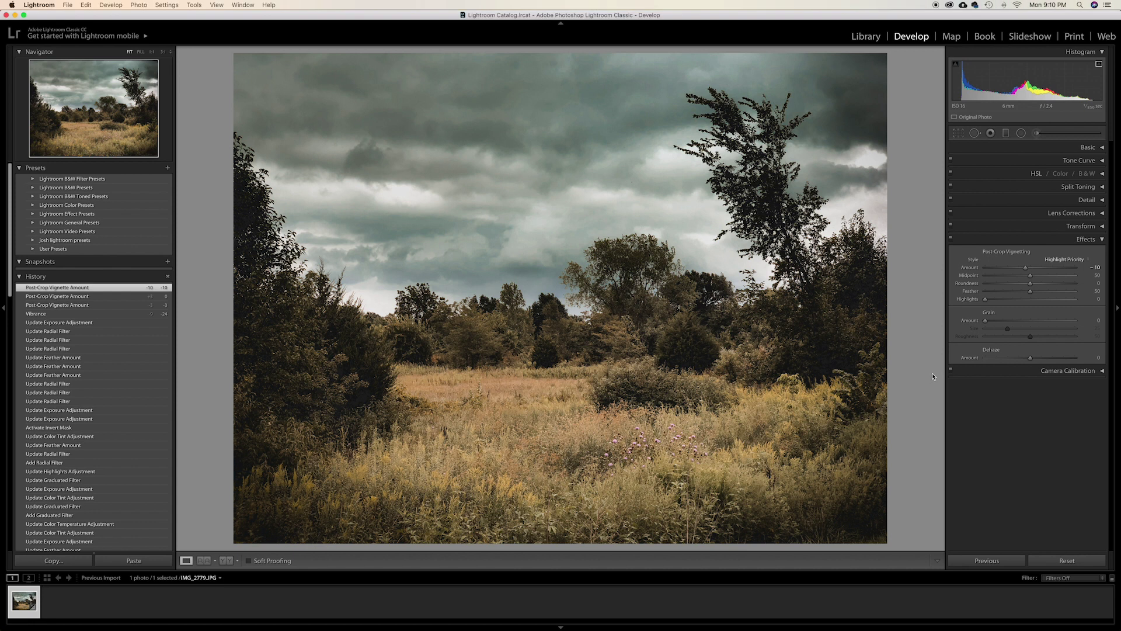
{"action": "key", "text": "l"}
{"action": "key", "text": "l"}
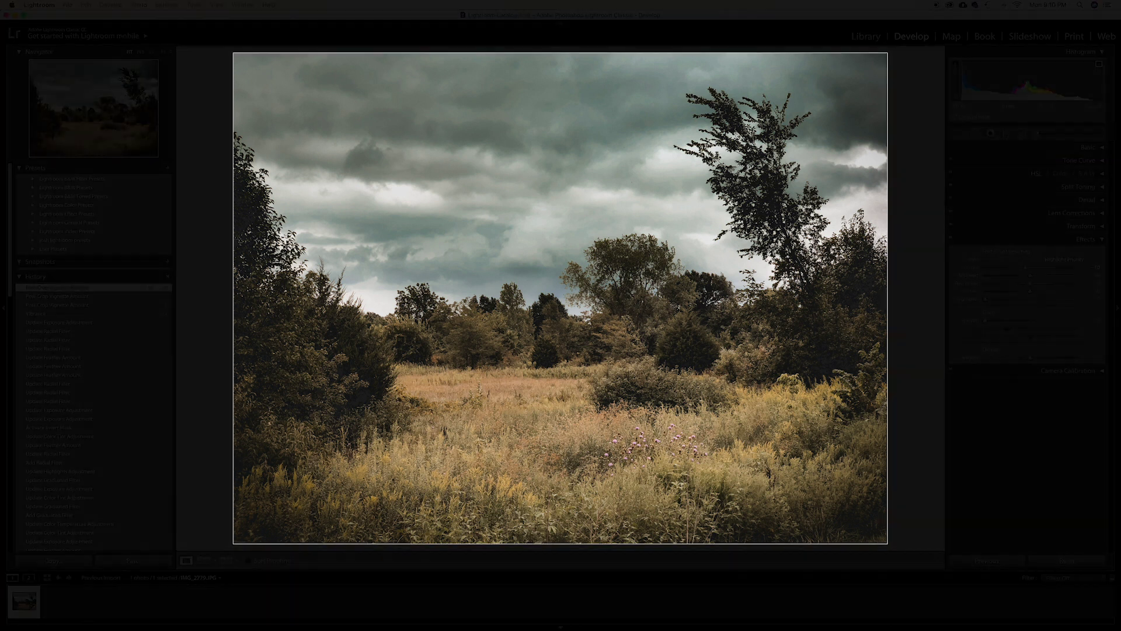